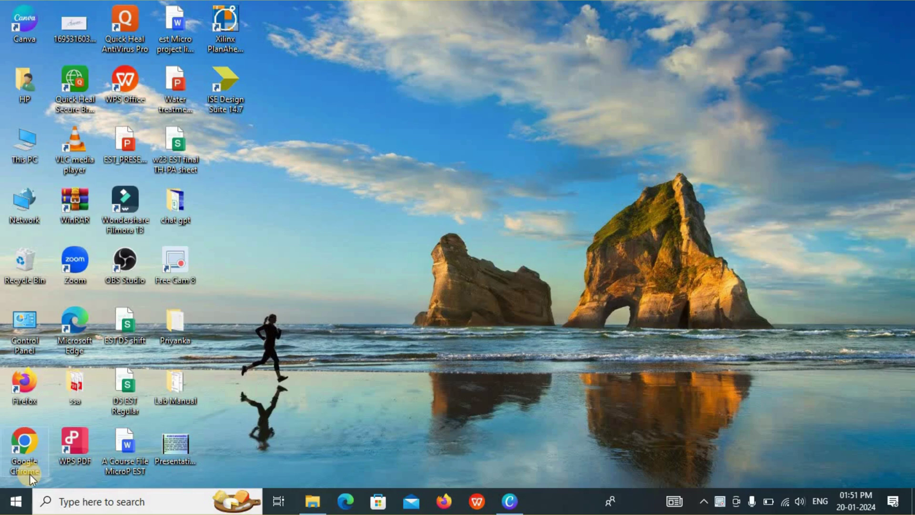
Launch Google Chrome from the desktop and maximize its window.
{"action": "left_click", "coordinate": [28, 458]}
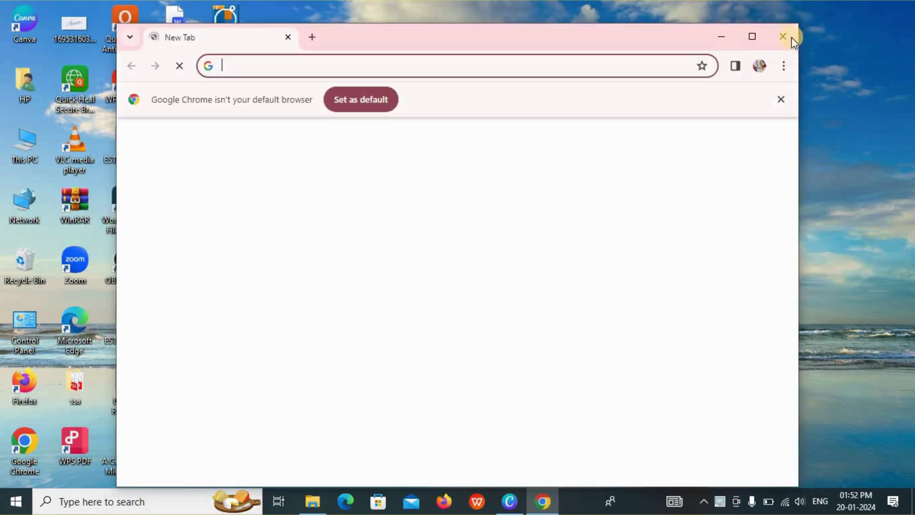
{"action": "left_click", "coordinate": [752, 35]}
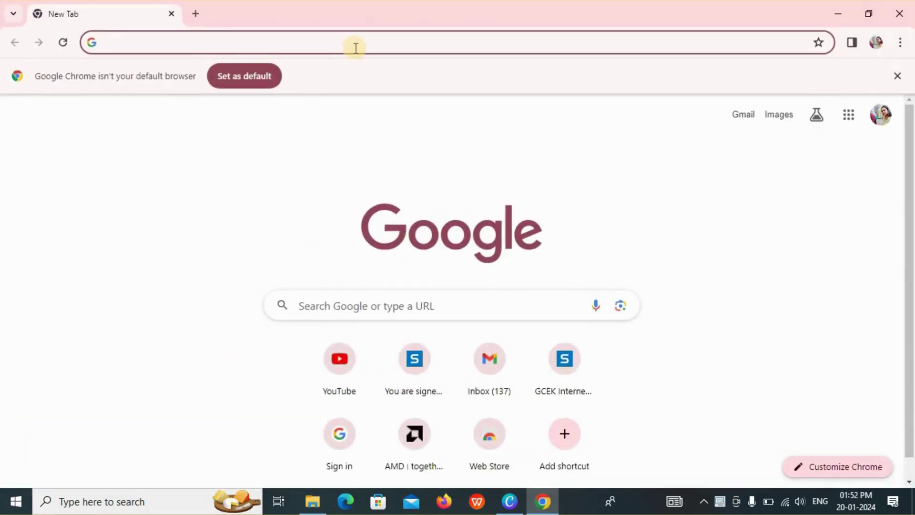
Search Google for 'xilinx ise download' and open the download ISE 14.7 result.
{"action": "type", "text": "xilin"}
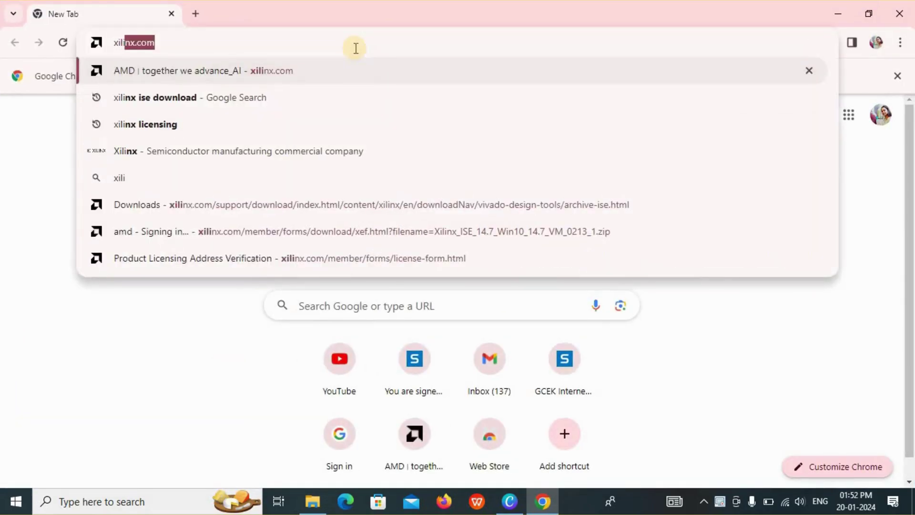
{"action": "type", "text": "x"}
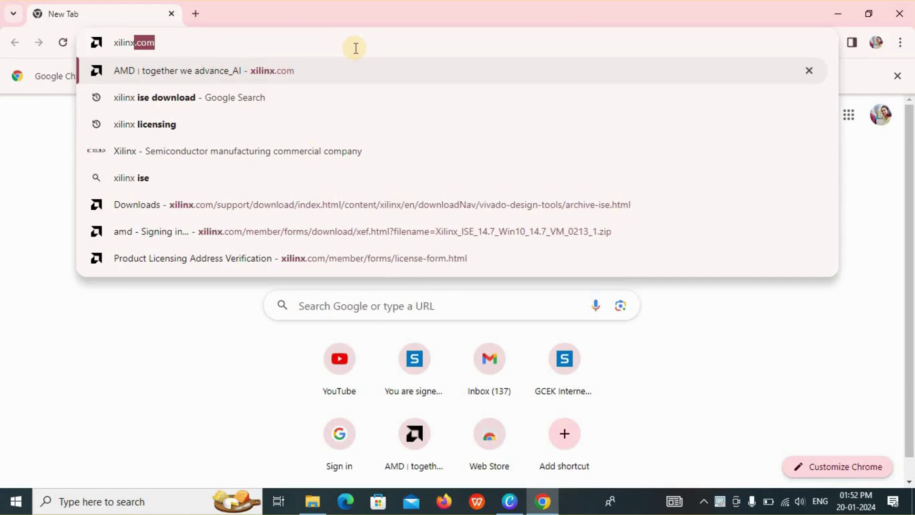
{"action": "left_click", "coordinate": [163, 100]}
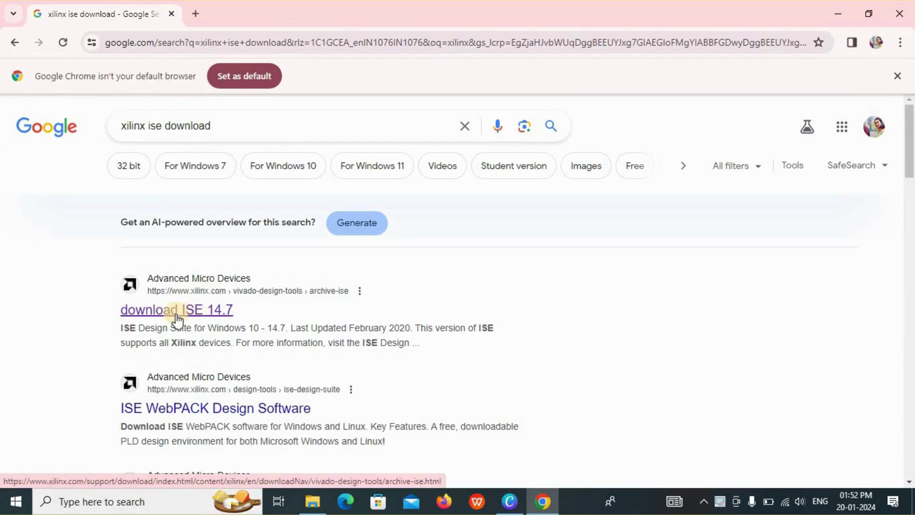
{"action": "left_click", "coordinate": [217, 315]}
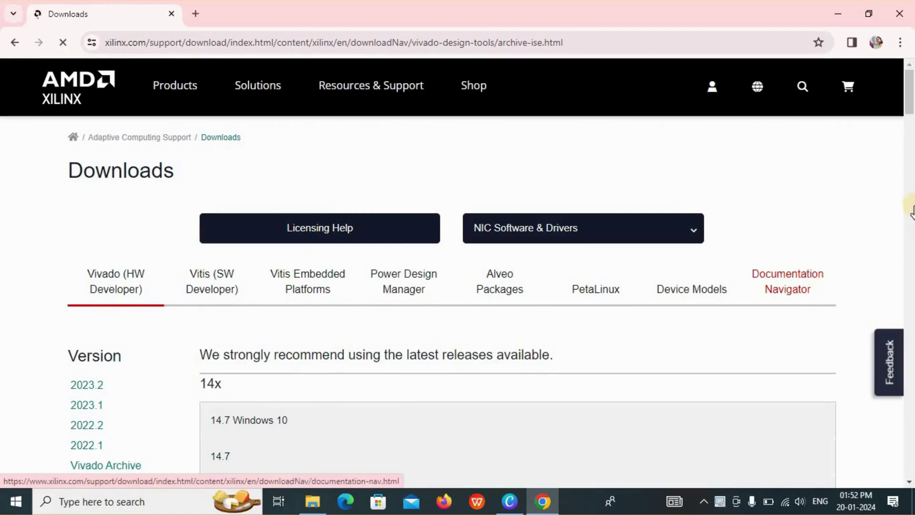
Expand ISE Archive 14.7 and request the Full Installer for Windows 7/XP/Server (6.18 GB).
{"action": "left_click", "coordinate": [909, 107]}
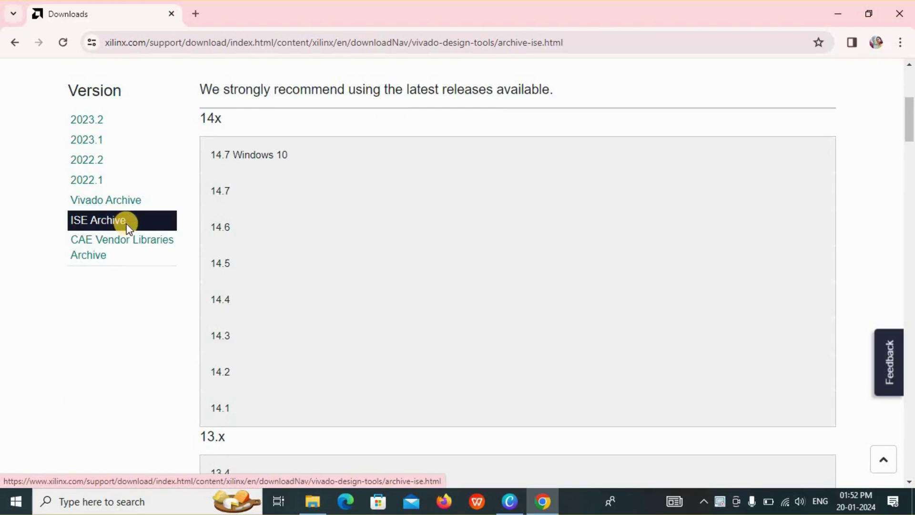
{"action": "left_click", "coordinate": [230, 199]}
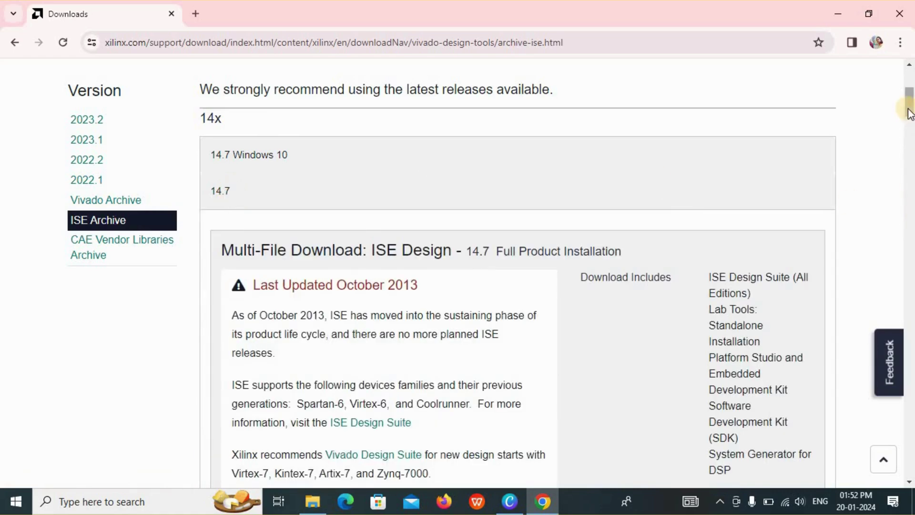
{"action": "left_click_drag", "start_coordinate": [910, 102], "coordinate": [911, 193]}
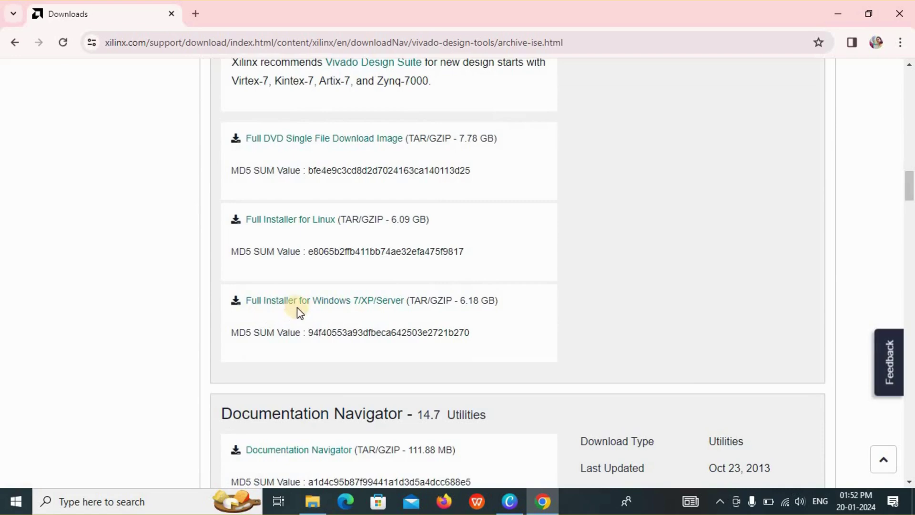
{"action": "left_click", "coordinate": [393, 311]}
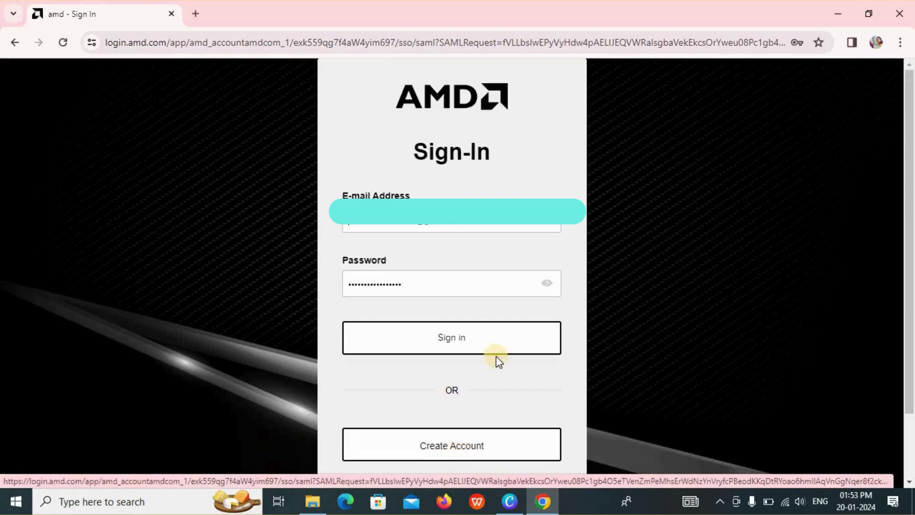
Submit the AMD sign-in with the account e-mail and password.
{"action": "left_click", "coordinate": [478, 347]}
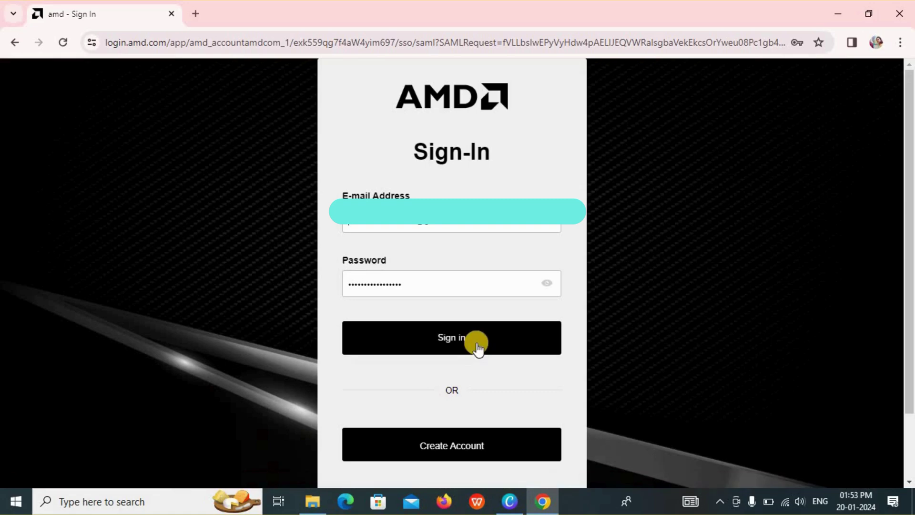
{"action": "left_click", "coordinate": [478, 347]}
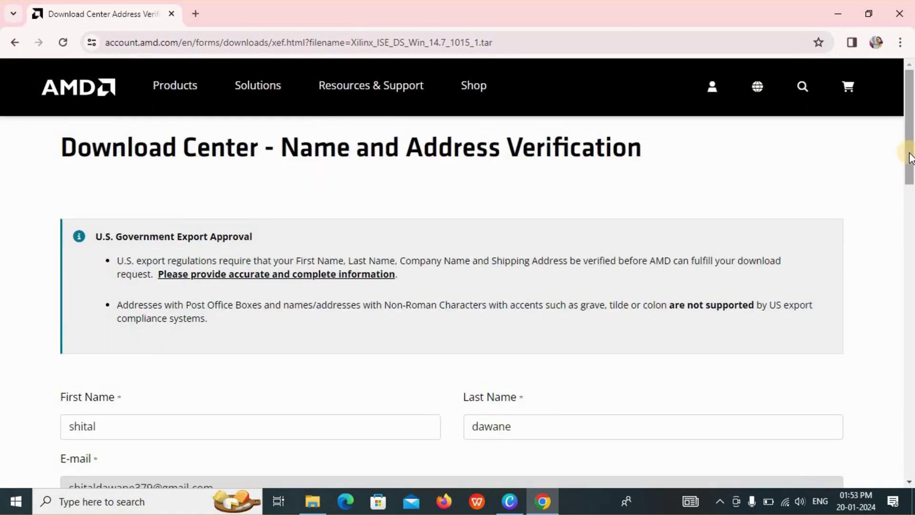
Submit the verification form (Location India, Student) and start downloading Xilinx_ISE_DS_Win_14.7_1015_1.tar.
{"action": "left_click_drag", "start_coordinate": [909, 161], "coordinate": [911, 237]}
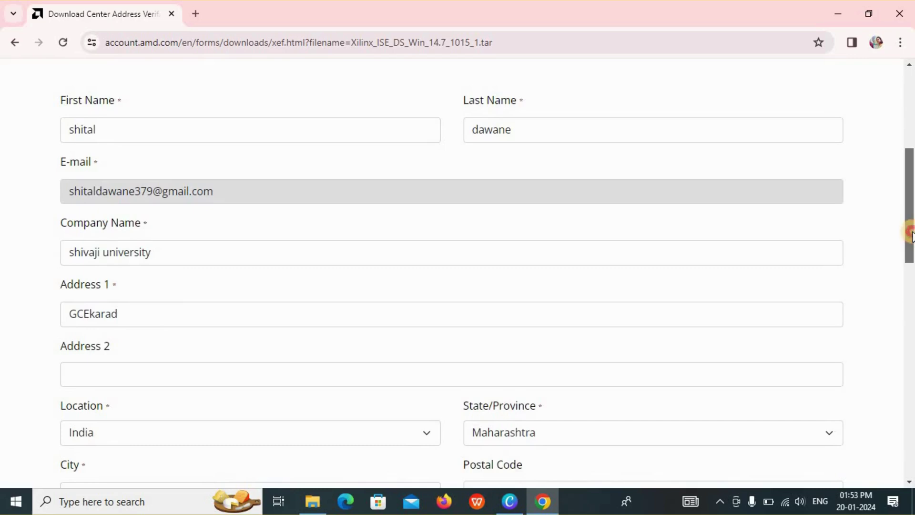
{"action": "left_click_drag", "start_coordinate": [911, 236], "coordinate": [899, 312]}
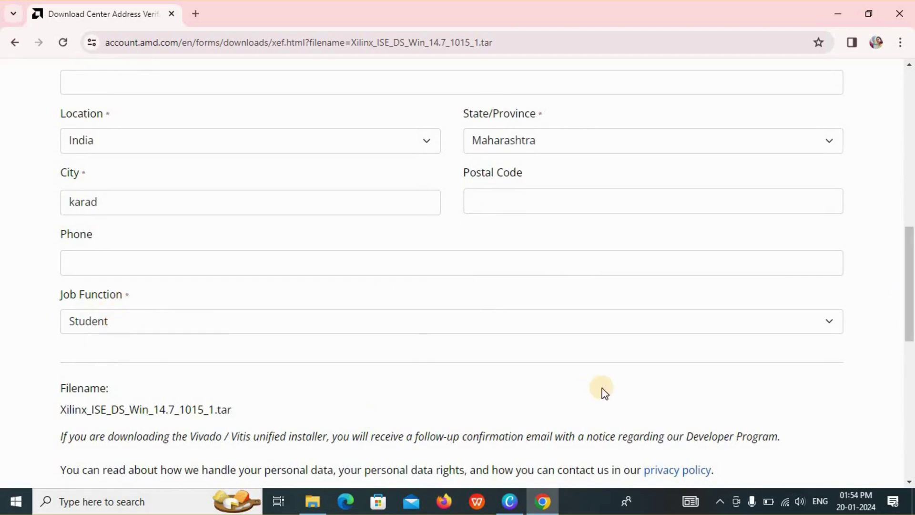
{"action": "left_click_drag", "start_coordinate": [911, 343], "coordinate": [911, 379]}
{"action": "left_click", "coordinate": [132, 366]}
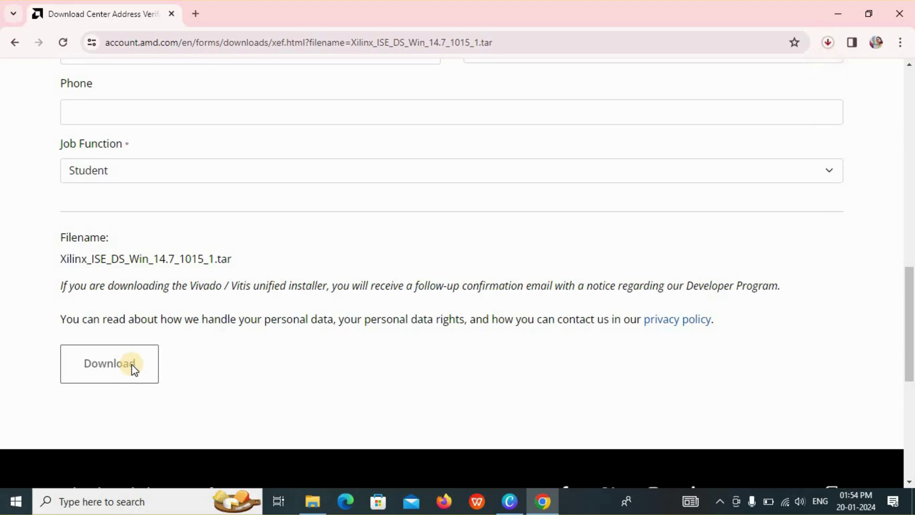
{"action": "left_click", "coordinate": [829, 49]}
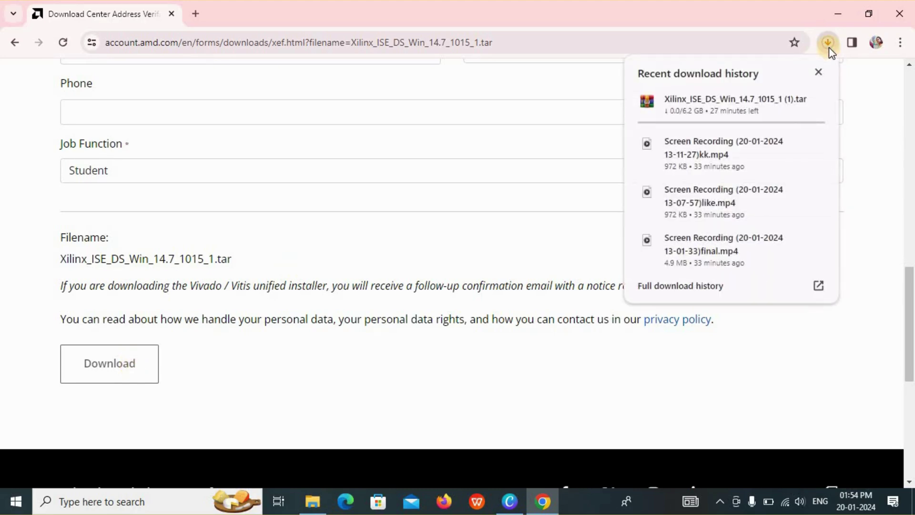
{"action": "left_click", "coordinate": [756, 103]}
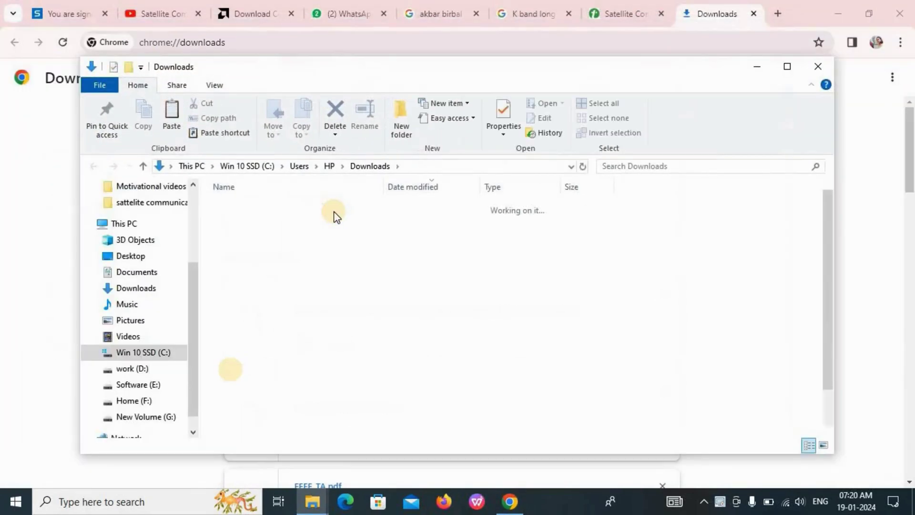
Open the inner Xilinx_ISE_DS_Win_14.7_1015_1 folder and run xsetup as administrator.
{"action": "double_click", "coordinate": [298, 228]}
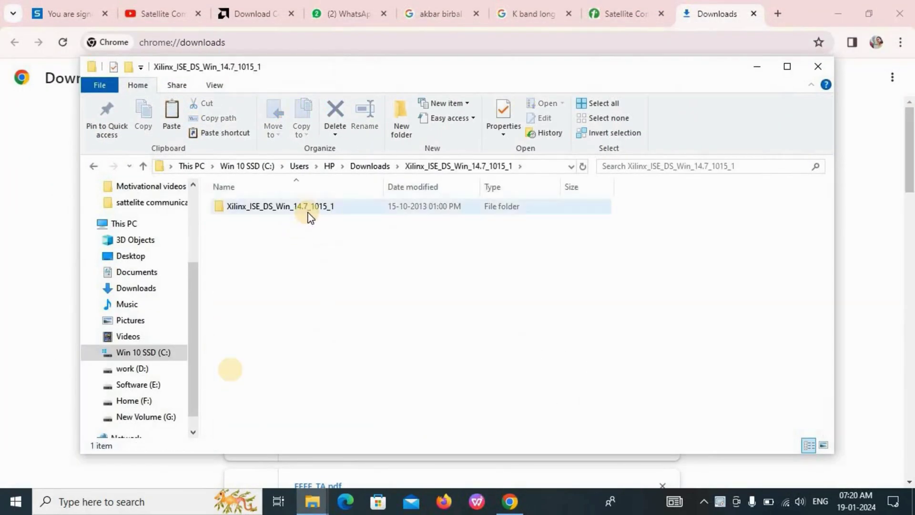
{"action": "left_click", "coordinate": [785, 71]}
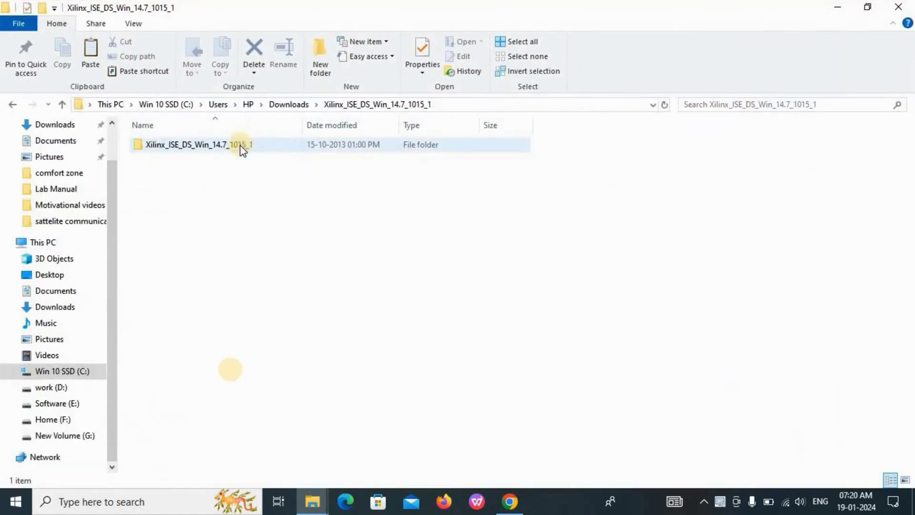
{"action": "double_click", "coordinate": [242, 150]}
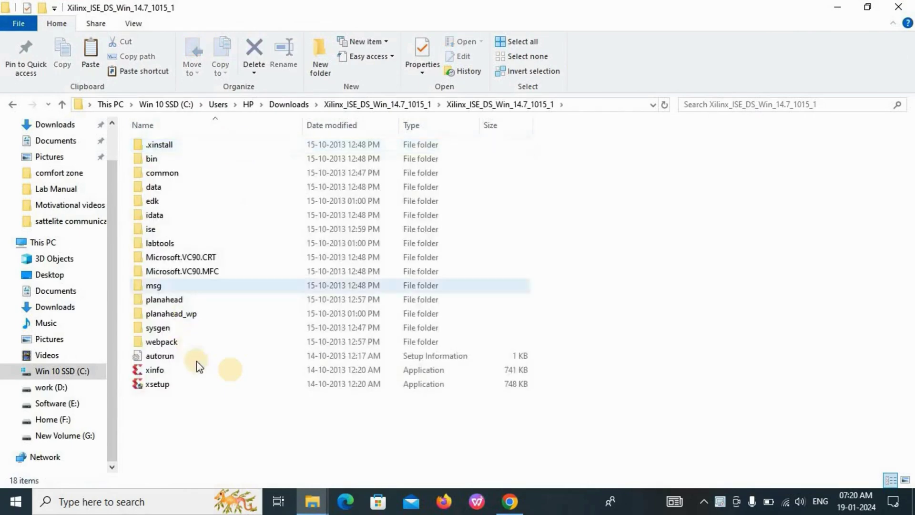
{"action": "left_click", "coordinate": [178, 388]}
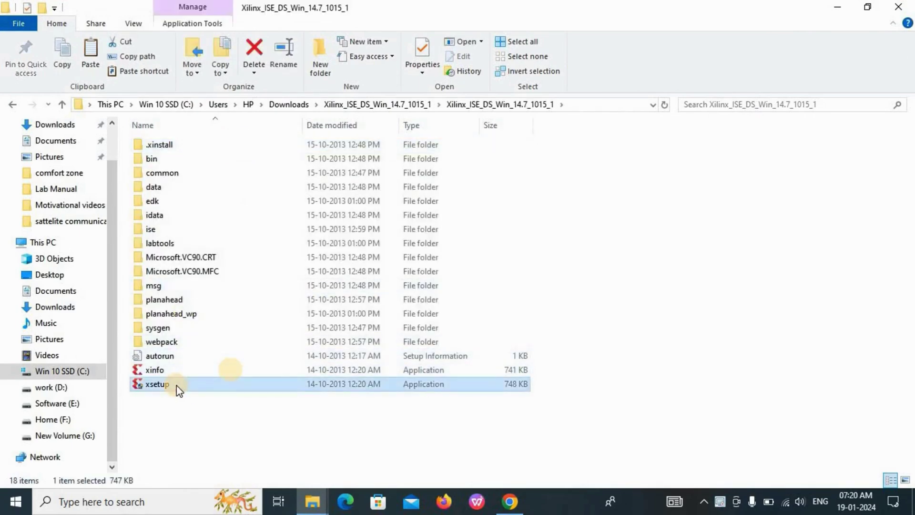
{"action": "right_click", "coordinate": [176, 385]}
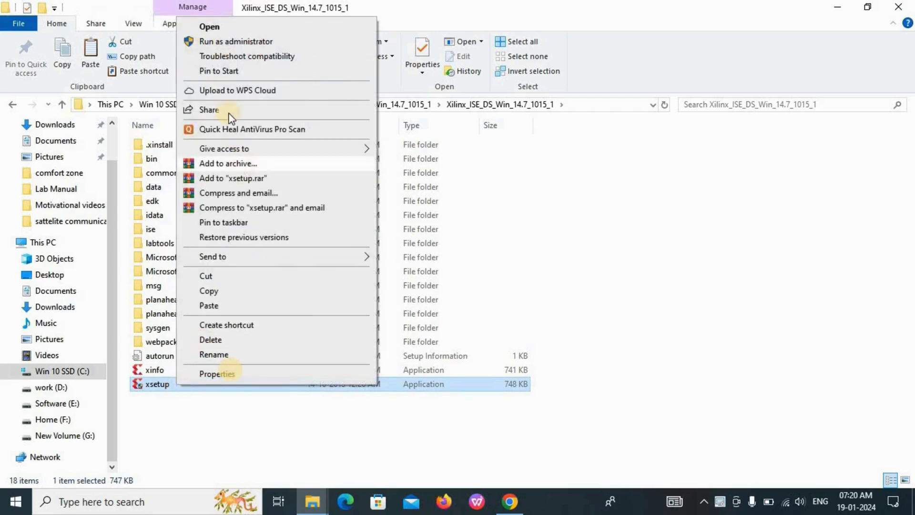
{"action": "left_click", "coordinate": [247, 43]}
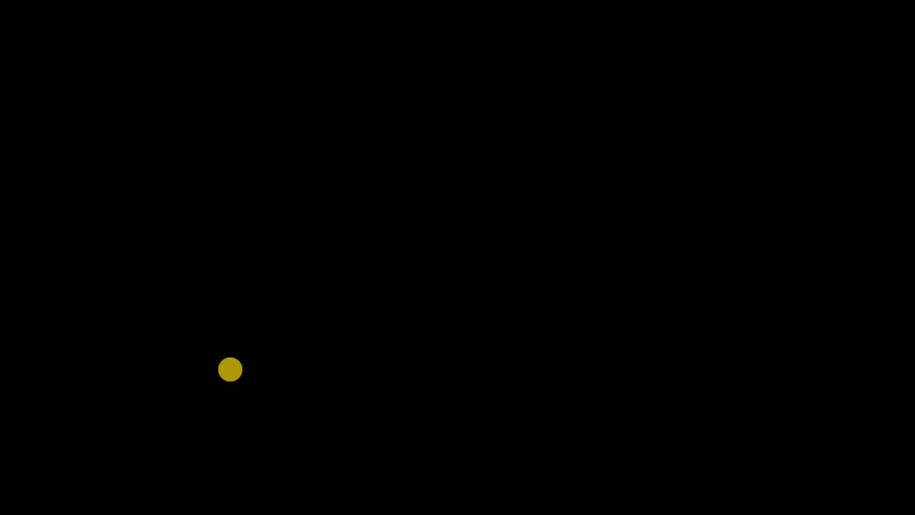
Allow the installer to run, then accept the license, WebTalk and second agreement terms.
{"action": "left_click", "coordinate": [403, 345]}
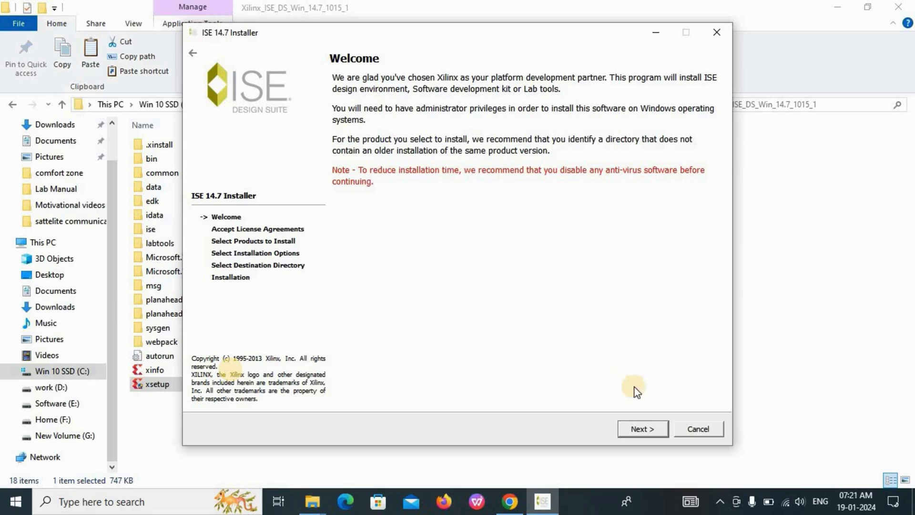
{"action": "left_click", "coordinate": [643, 429]}
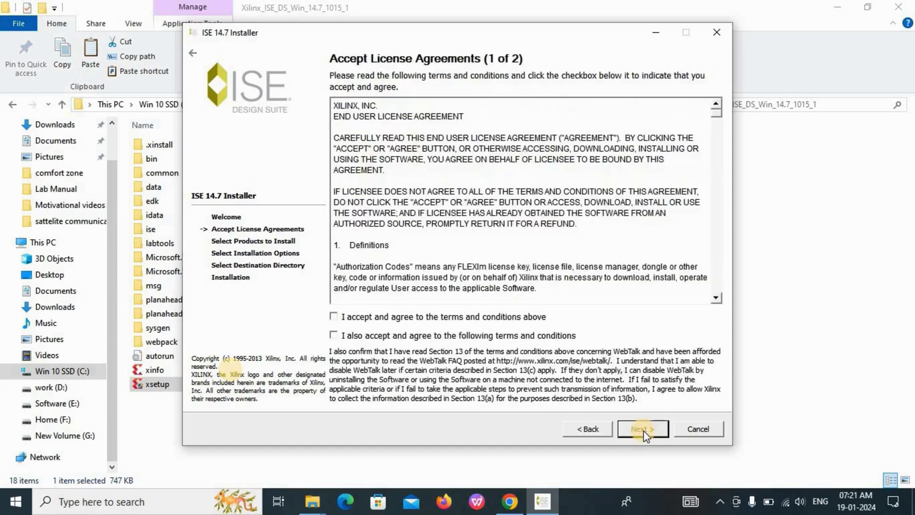
{"action": "left_click", "coordinate": [335, 318]}
{"action": "left_click", "coordinate": [334, 335]}
{"action": "left_click", "coordinate": [638, 429]}
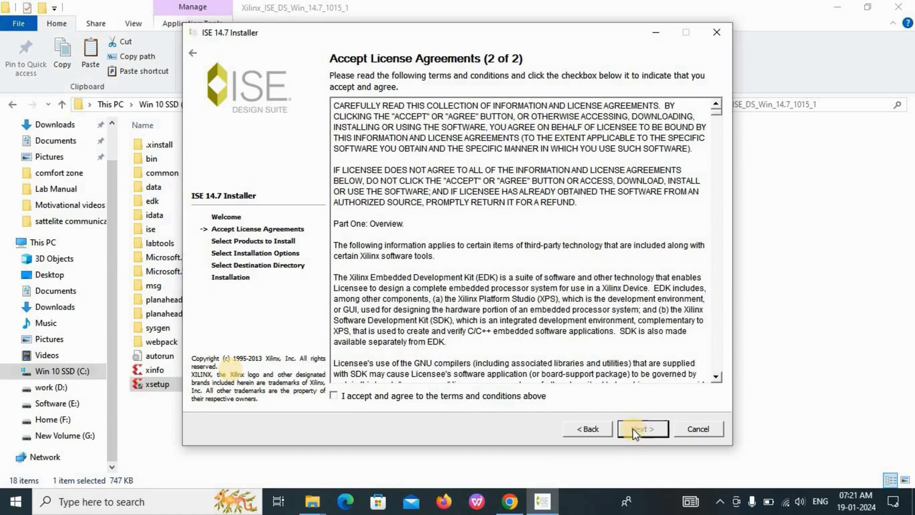
{"action": "left_click", "coordinate": [334, 396]}
Keep System Edition and the C:\Xilinx destination, then start the installation.
{"action": "left_click", "coordinate": [641, 430]}
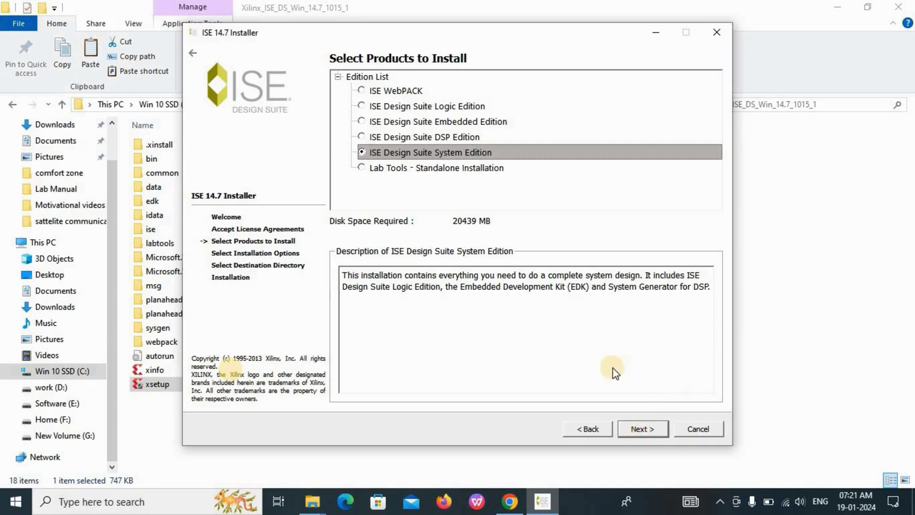
{"action": "left_click", "coordinate": [636, 427]}
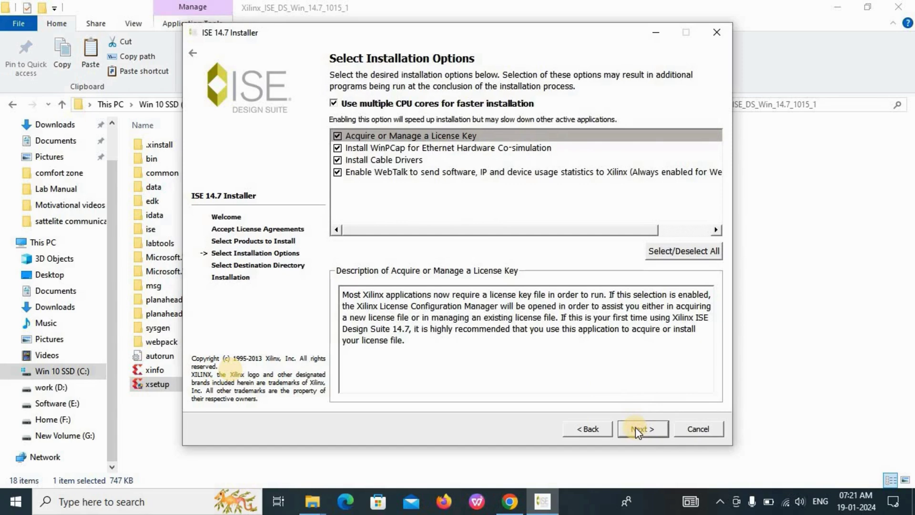
{"action": "left_click", "coordinate": [635, 427]}
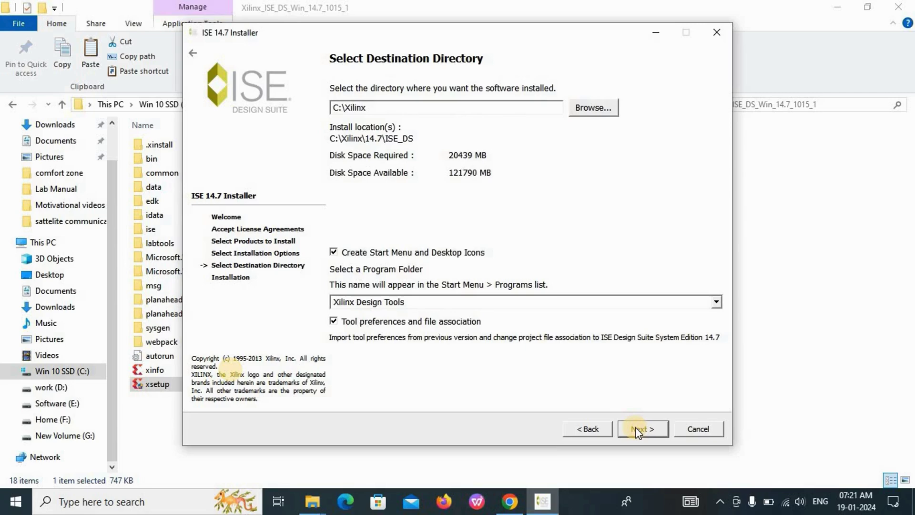
{"action": "left_click", "coordinate": [635, 428]}
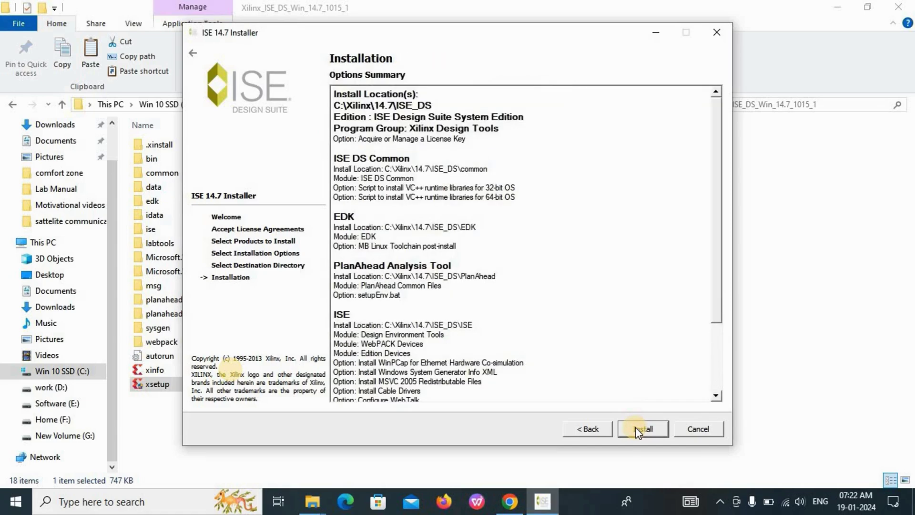
{"action": "left_click", "coordinate": [589, 426]}
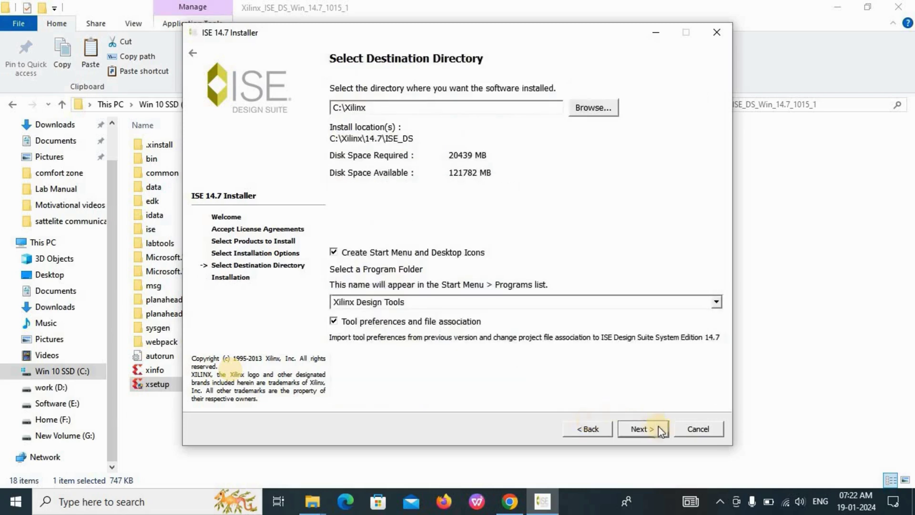
{"action": "left_click", "coordinate": [643, 429]}
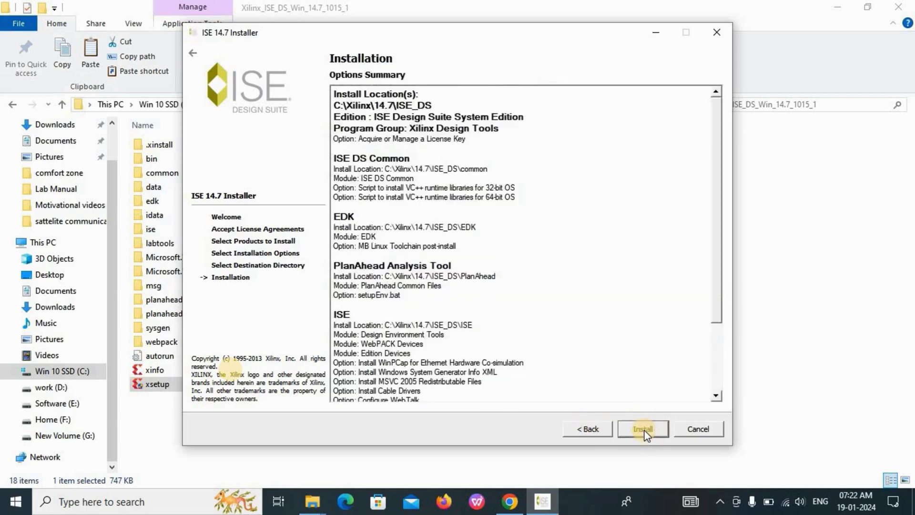
{"action": "left_click", "coordinate": [643, 429]}
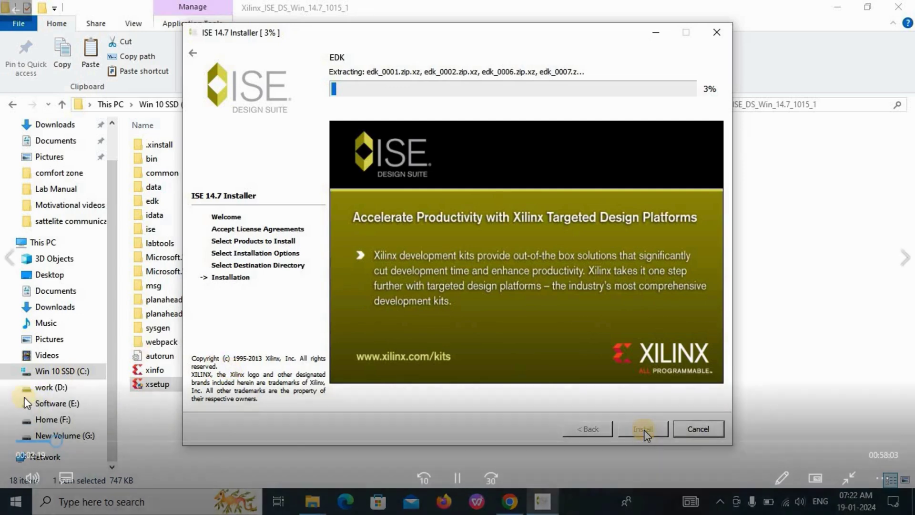
Answer the WinPcap setup prompts while installation progresses to 92%.
{"action": "left_click", "coordinate": [461, 440]}
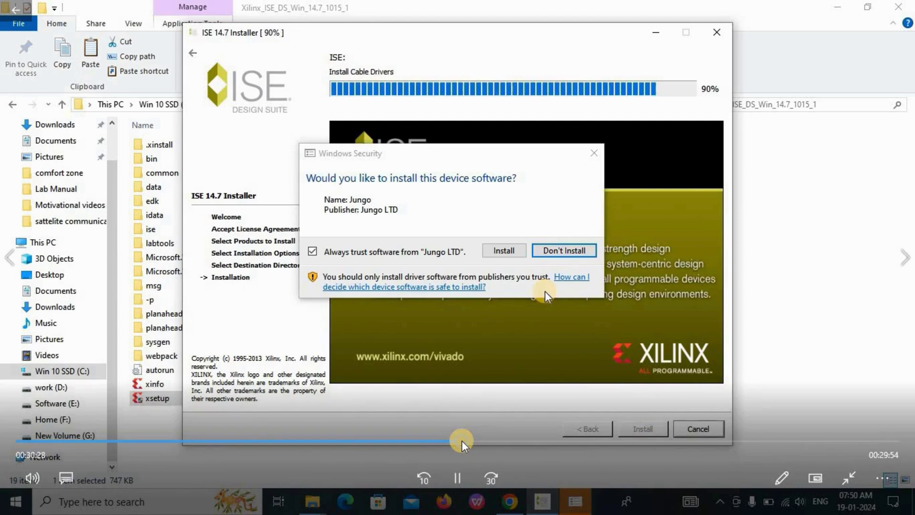
{"action": "left_click", "coordinate": [401, 443]}
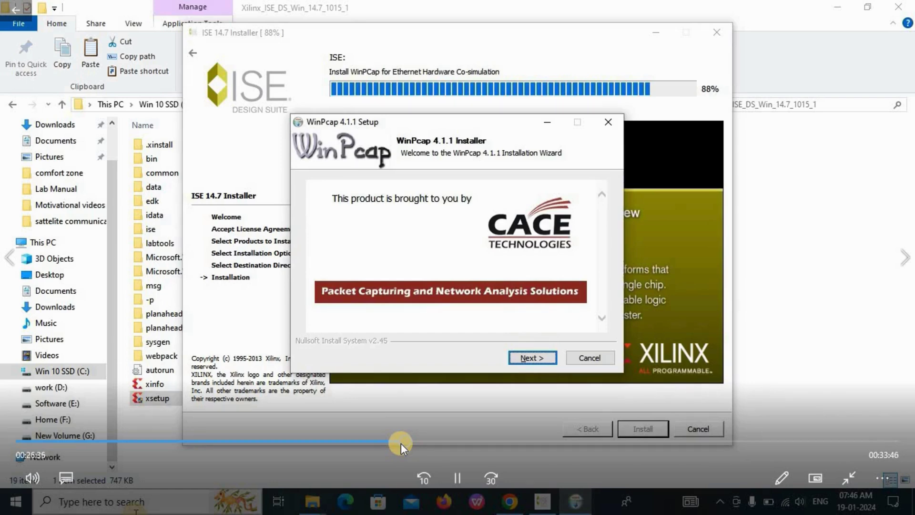
{"action": "left_click_drag", "start_coordinate": [410, 442], "coordinate": [439, 439]}
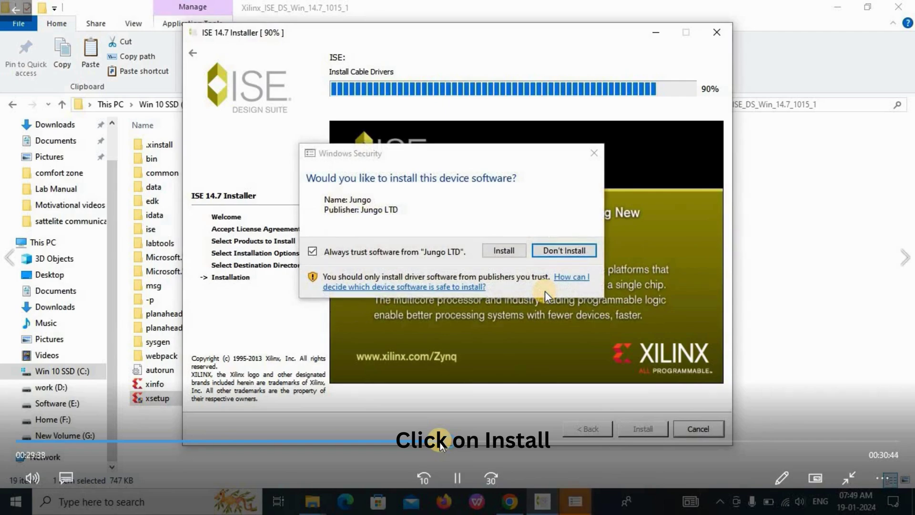
{"action": "left_click", "coordinate": [498, 441]}
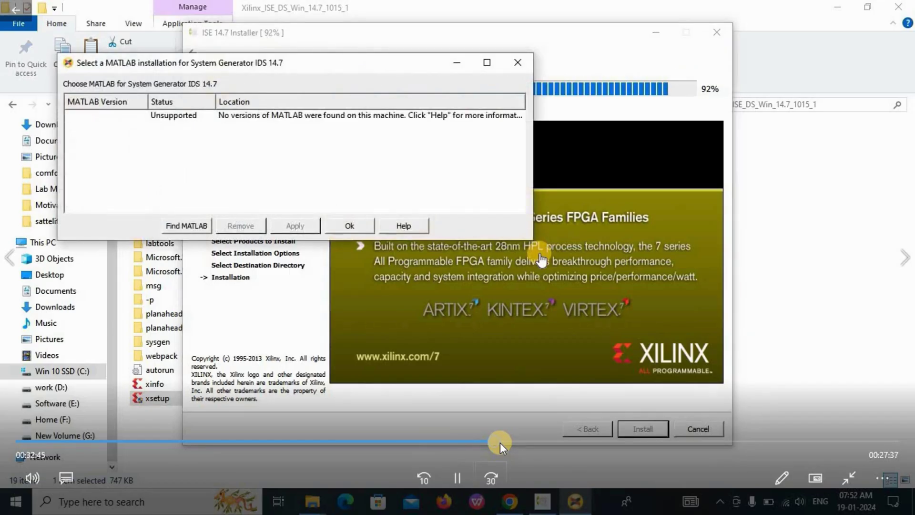
Dismiss the MATLAB selection dialog and let the installation finish.
{"action": "left_click", "coordinate": [516, 438]}
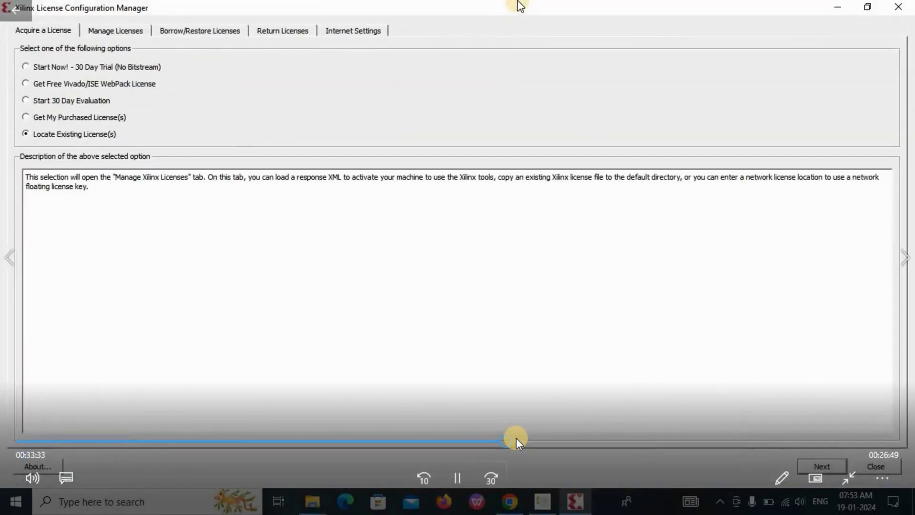
{"action": "left_click", "coordinate": [517, 439]}
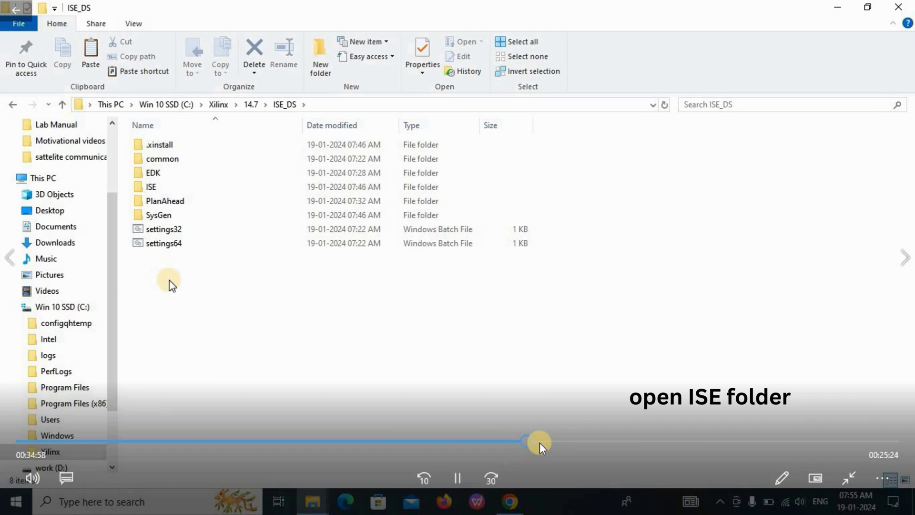
Browse to ISE\lib\nt64 and locate libPortability.dll and libPortabilityNOSH.dll.
{"action": "left_click", "coordinate": [538, 442]}
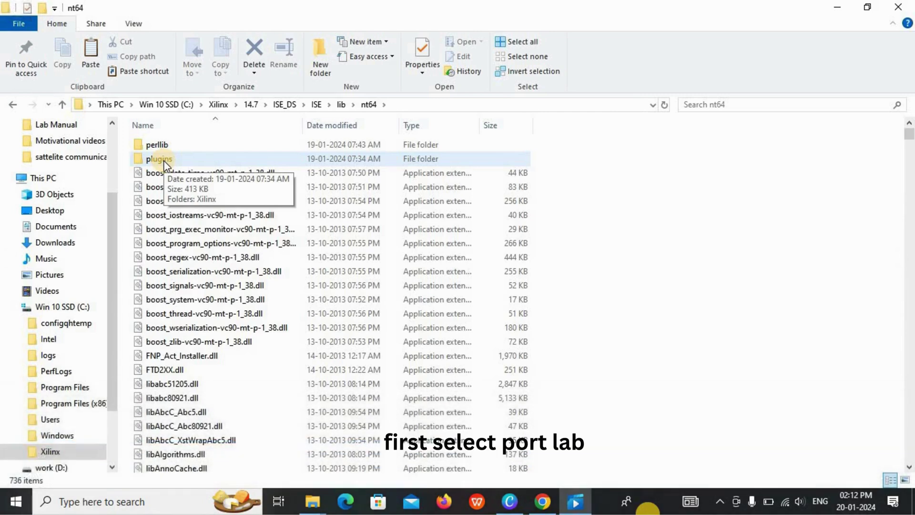
{"action": "mouse_move", "coordinate": [885, 339]}
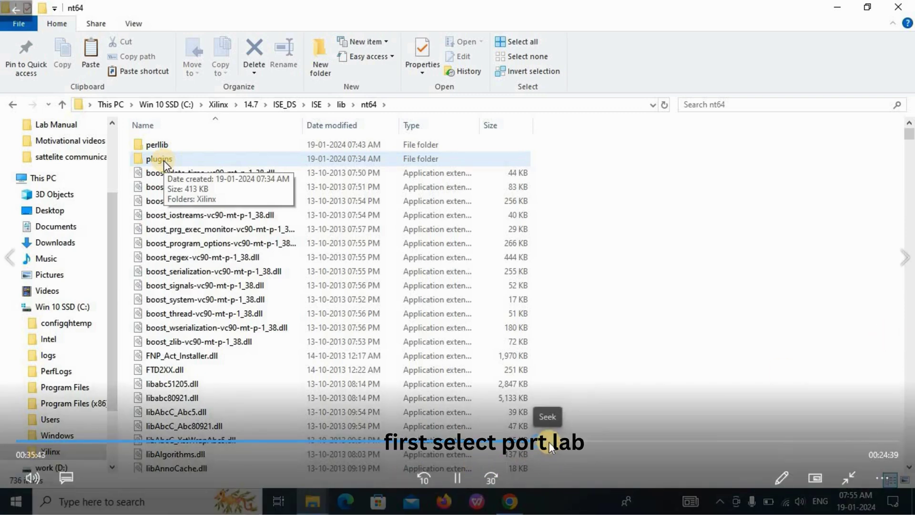
{"action": "left_click", "coordinate": [566, 442]}
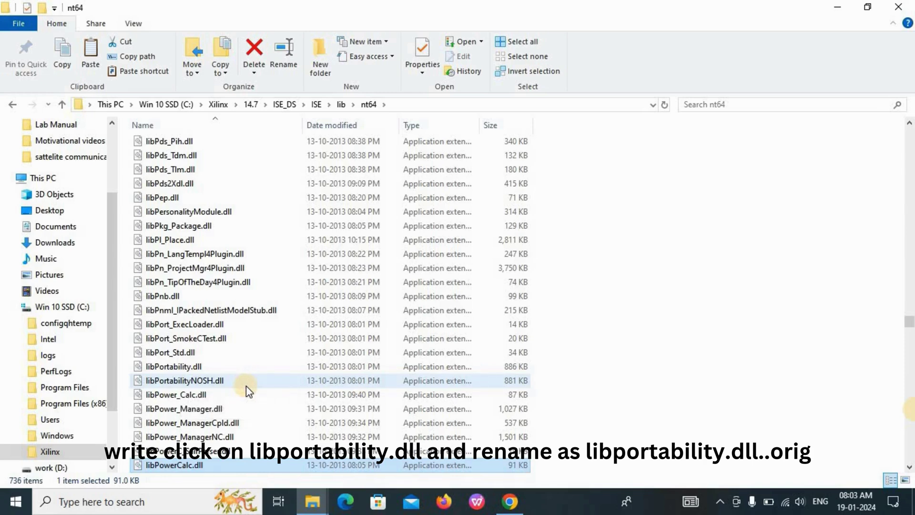
Rename libPortability.dll to libPortability.dll.orig.
{"action": "left_click", "coordinate": [190, 369]}
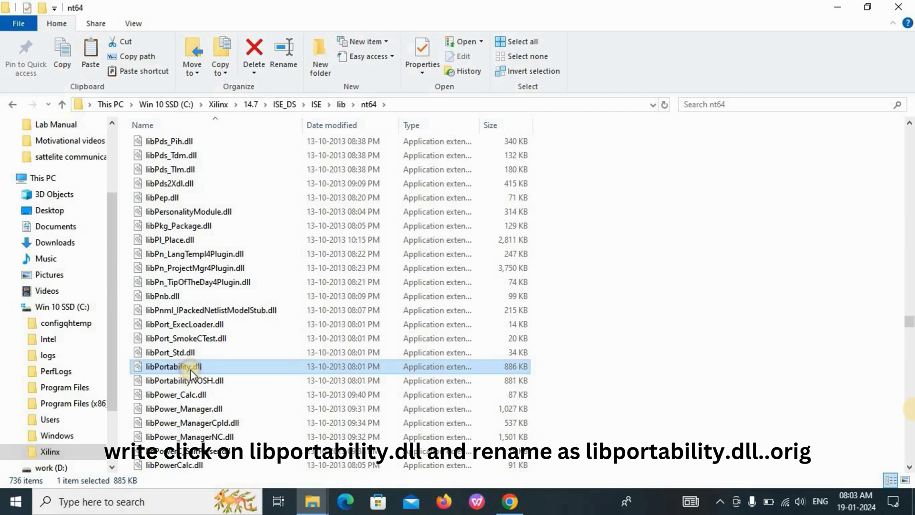
{"action": "right_click", "coordinate": [190, 370]}
{"action": "left_click", "coordinate": [226, 339]}
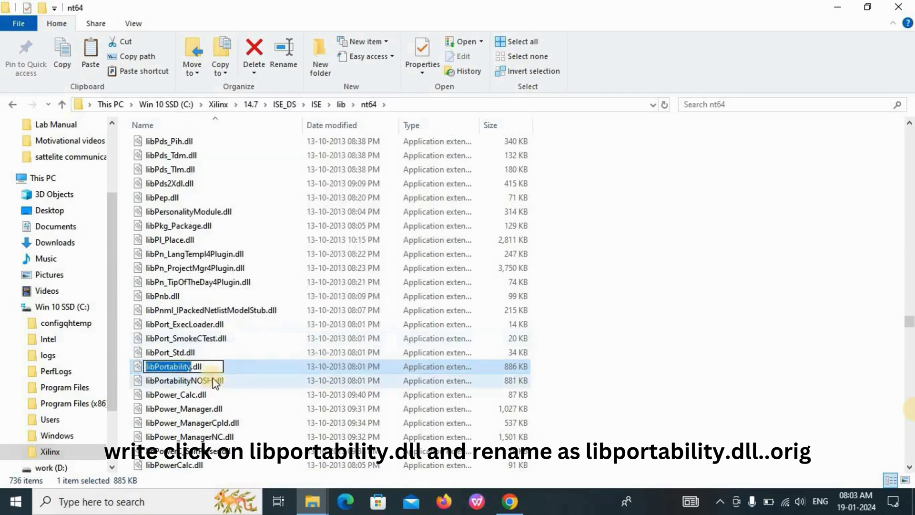
{"action": "left_click", "coordinate": [208, 367]}
{"action": "type", "text": ".or"}
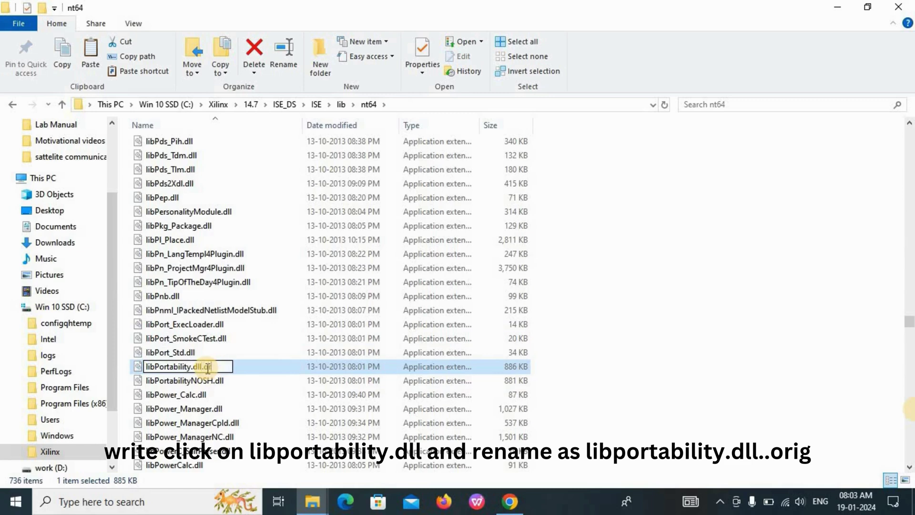
{"action": "type", "text": "ig"}
{"action": "key", "text": "Return"}
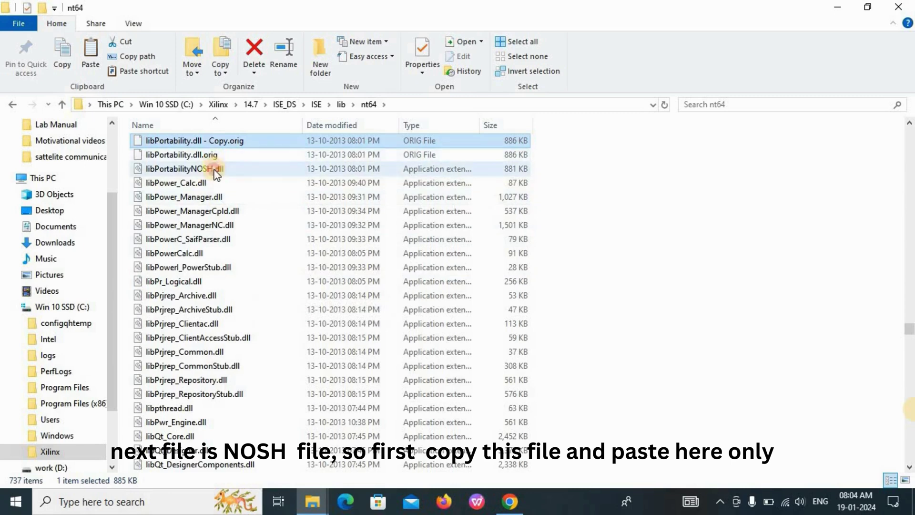
Paste a duplicate of libPortabilityNOSH.dll into the nt64 folder.
{"action": "left_click", "coordinate": [215, 169]}
{"action": "right_click", "coordinate": [214, 173]}
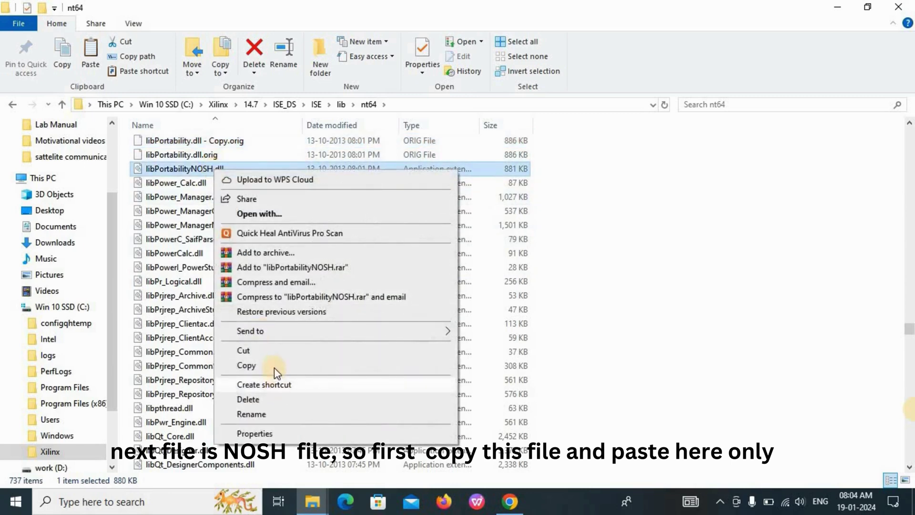
{"action": "left_click", "coordinate": [274, 365]}
{"action": "right_click", "coordinate": [555, 280]}
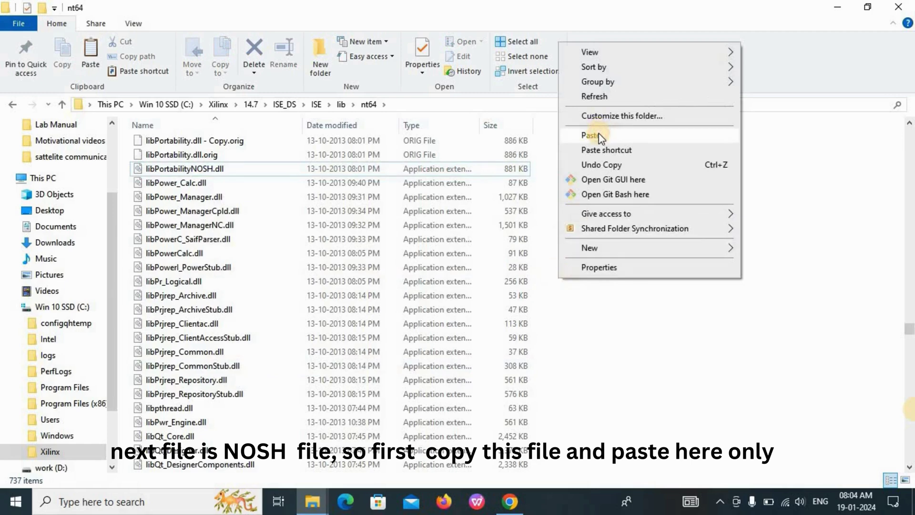
{"action": "left_click", "coordinate": [591, 135]}
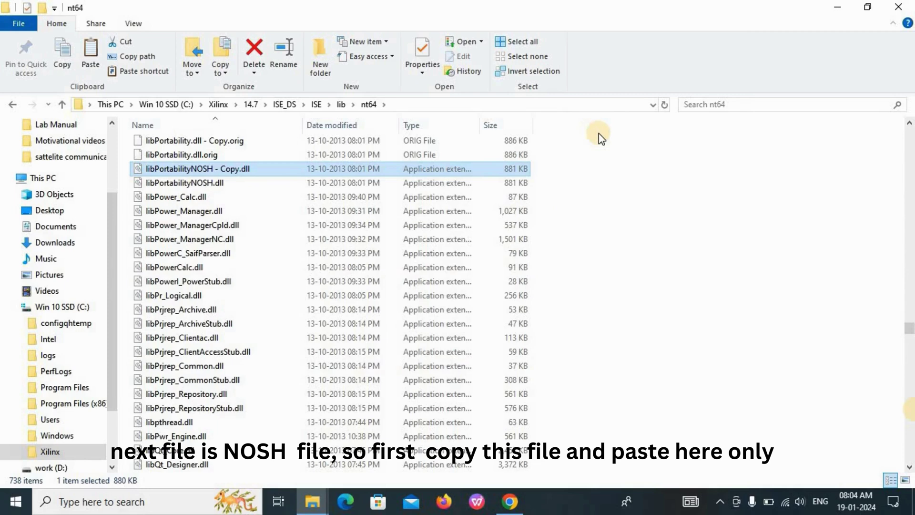
Remove the ' - Copy' suffix from the duplicated NOSH file's name.
{"action": "right_click", "coordinate": [232, 170]}
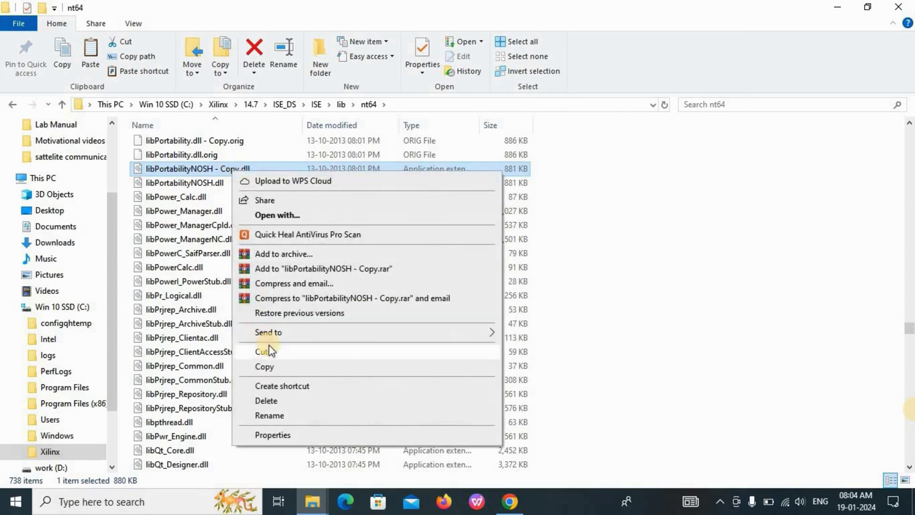
{"action": "left_click", "coordinate": [270, 415]}
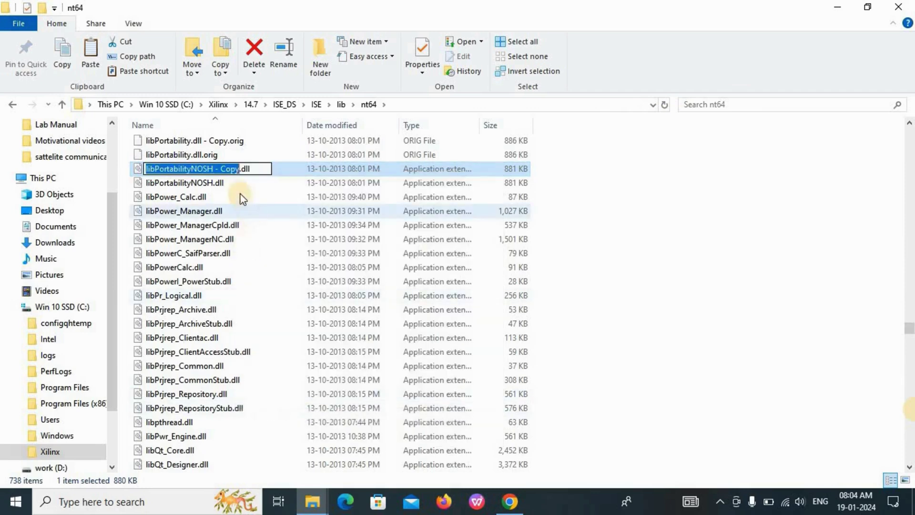
{"action": "left_click", "coordinate": [243, 170]}
{"action": "key", "text": "BackSpace"}
{"action": "key", "text": "BackSpace"}
{"action": "key", "text": "BackSpace"}
{"action": "key", "text": "BackSpace"}
{"action": "key", "text": "BackSpace"}
{"action": "key", "text": "BackSpace"}
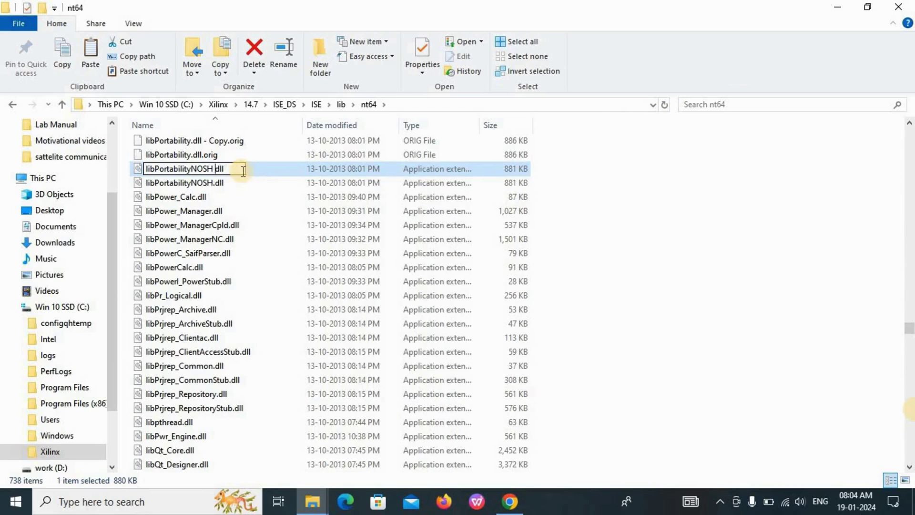
{"action": "left_click", "coordinate": [707, 441]}
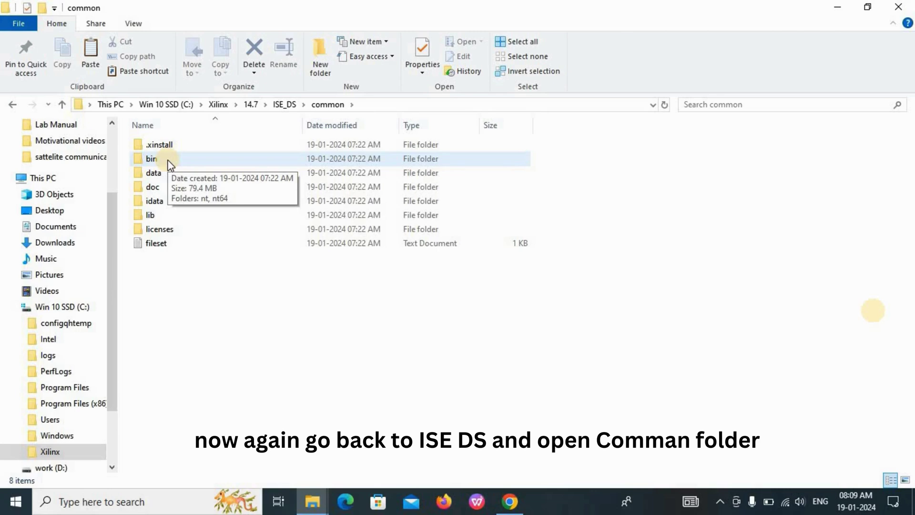
Paste libPortabilityNOSH.dll into ISE_DS\common\lib\nt64, beside libPortability.dll.
{"action": "double_click", "coordinate": [158, 215]}
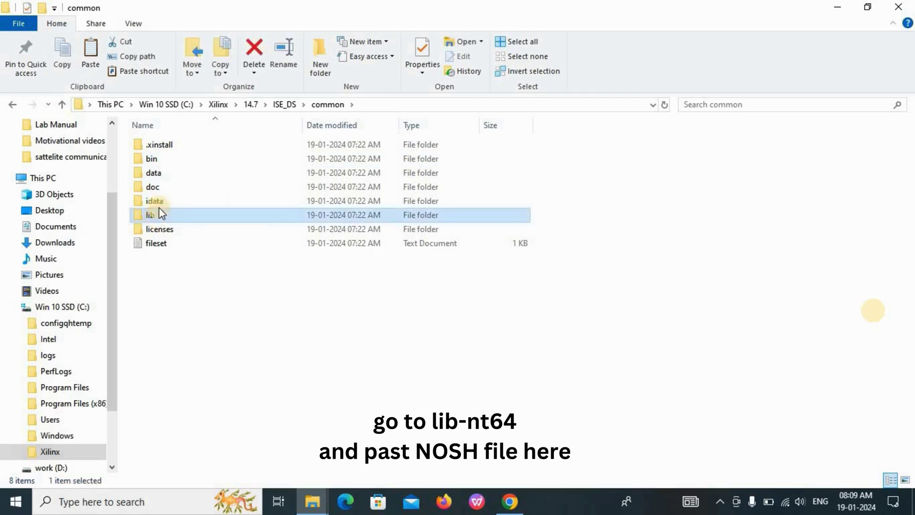
{"action": "double_click", "coordinate": [170, 161]}
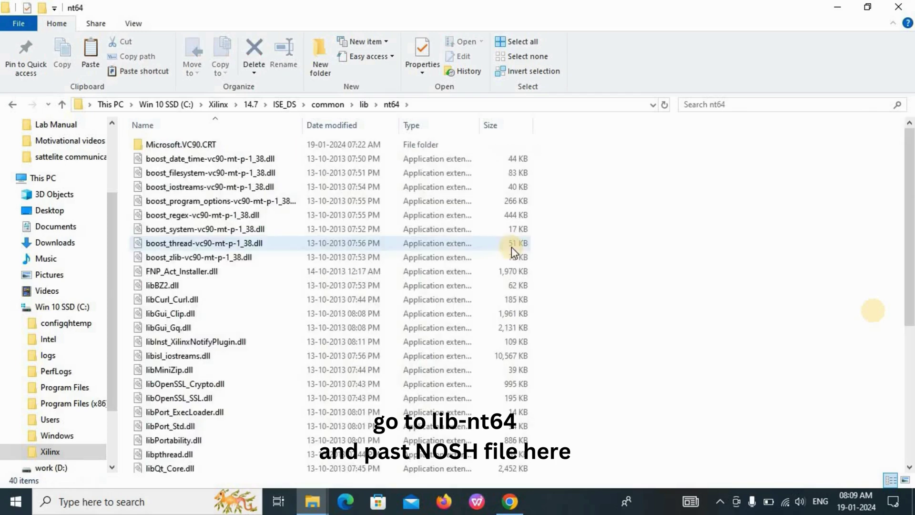
{"action": "right_click", "coordinate": [618, 237]}
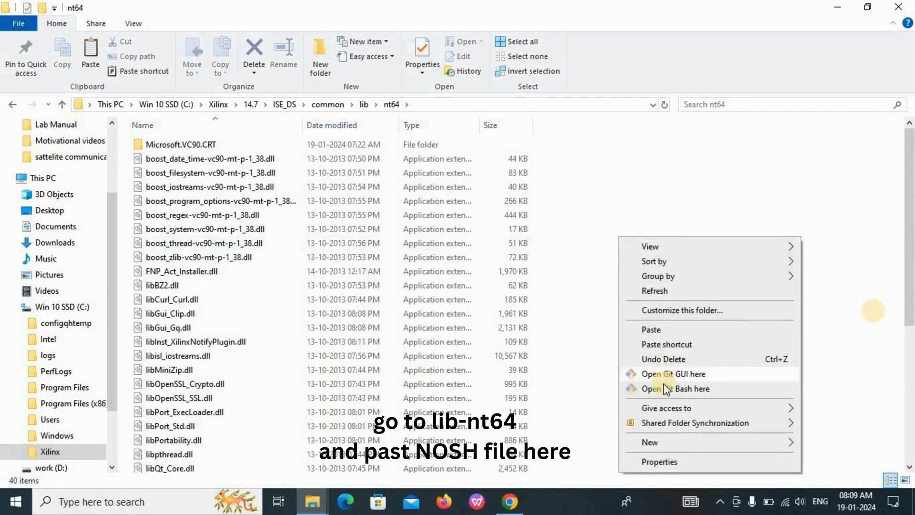
{"action": "left_click", "coordinate": [654, 331]}
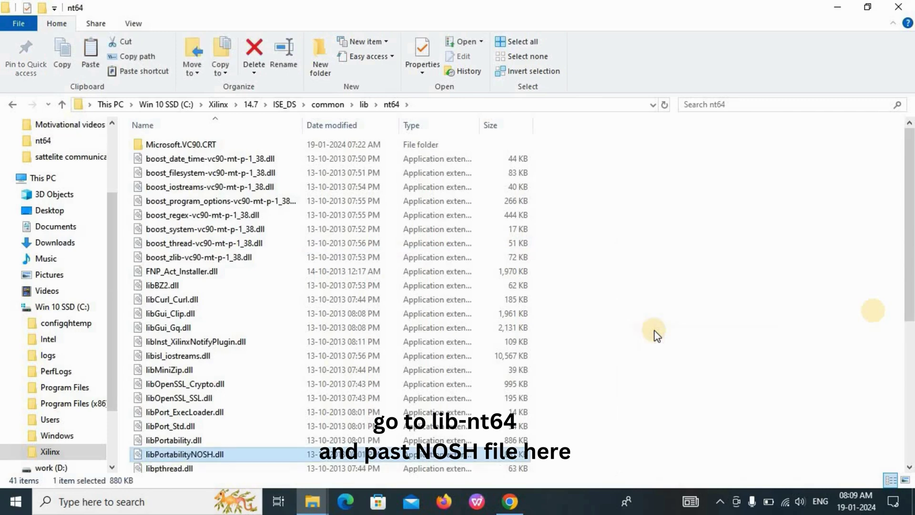
{"action": "left_click", "coordinate": [236, 452]}
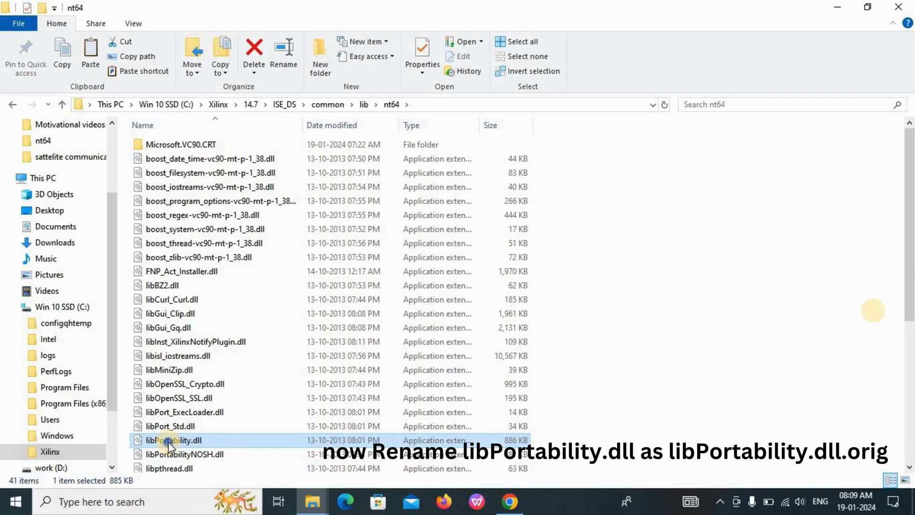
Rename the original libPortability.dll to libPortability.dll.orig.
{"action": "right_click", "coordinate": [168, 442]}
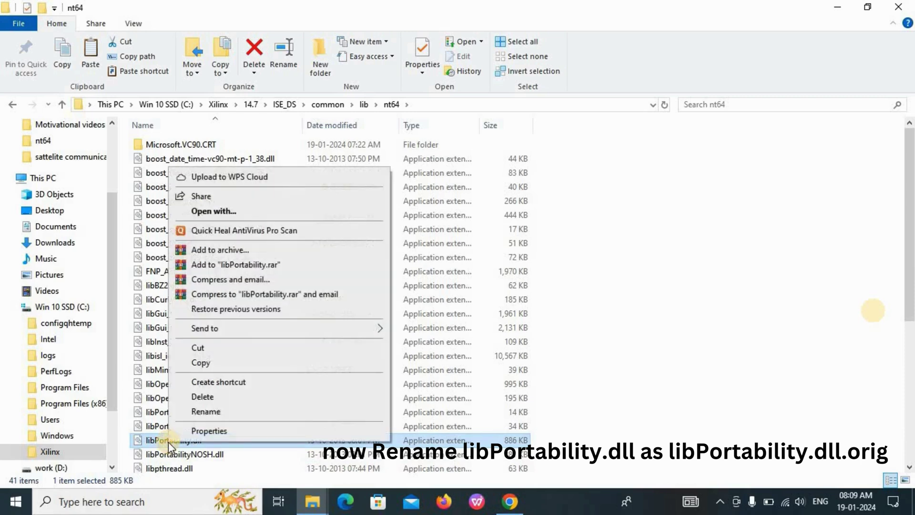
{"action": "left_click", "coordinate": [213, 412]}
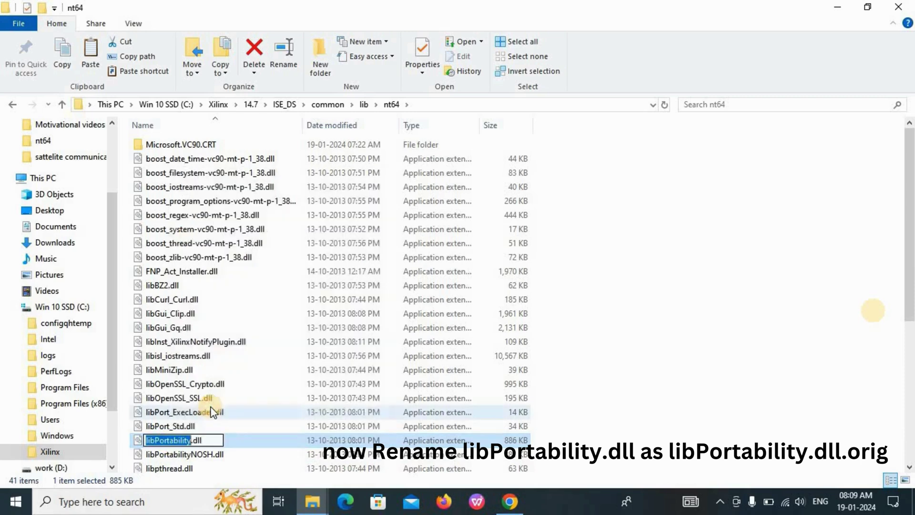
{"action": "left_click", "coordinate": [211, 441]}
{"action": "type", "text": ".orig"}
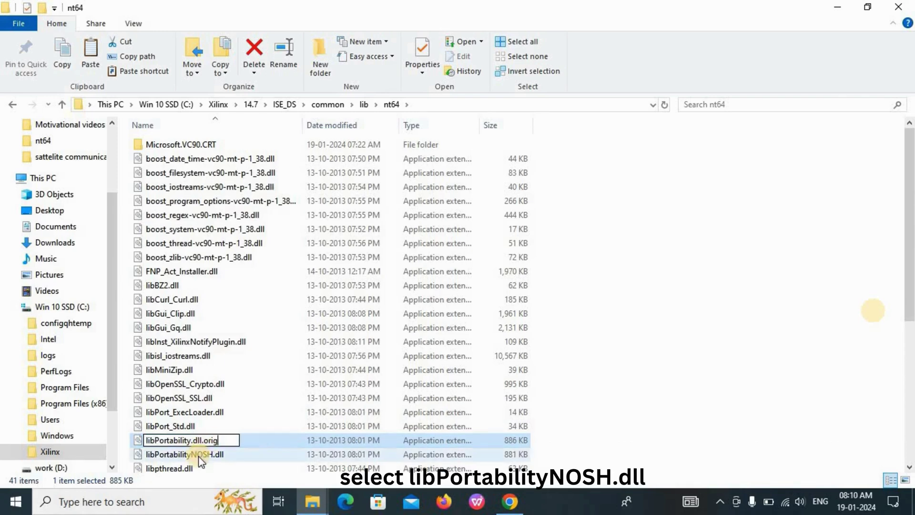
{"action": "left_click", "coordinate": [199, 455]}
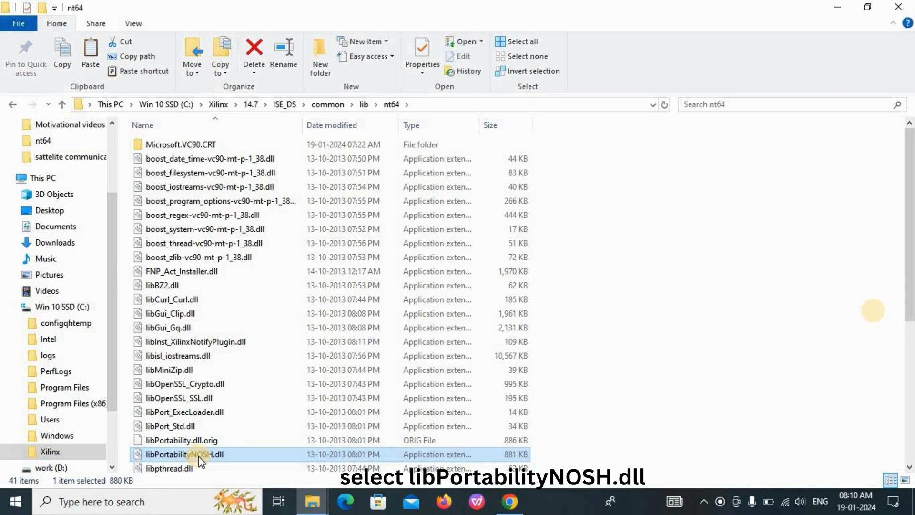
Rename libPortabilityNOSH.dll to libPortability.dll by deleting NOSH.
{"action": "right_click", "coordinate": [200, 455]}
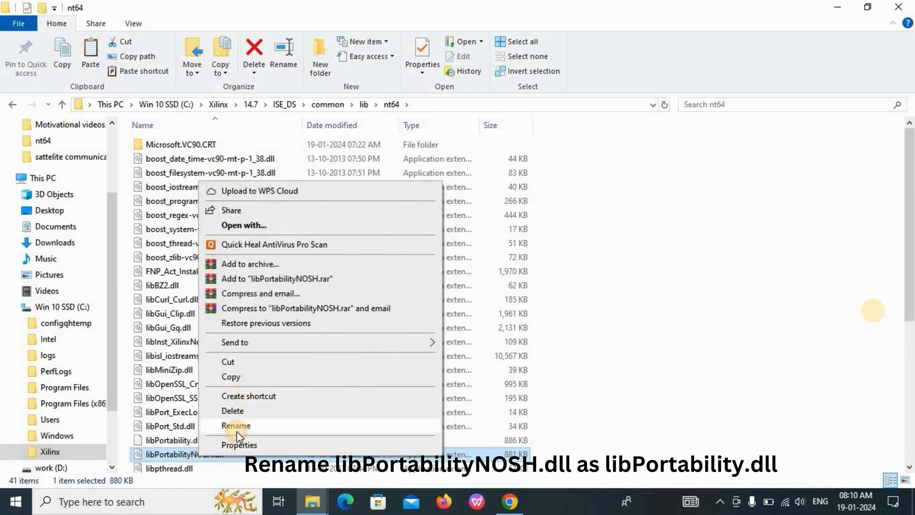
{"action": "left_click", "coordinate": [236, 425]}
{"action": "left_click", "coordinate": [214, 454]}
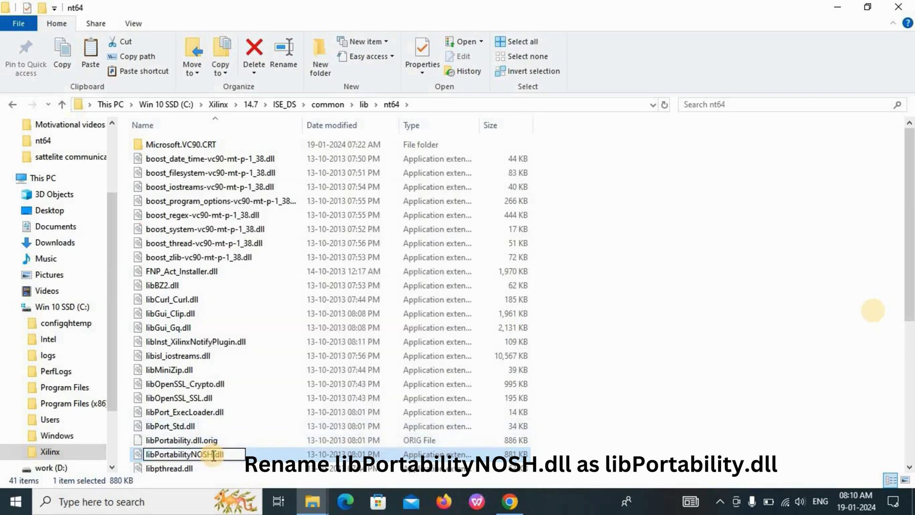
{"action": "key", "text": "BackSpace"}
{"action": "key", "text": "BackSpace"}
{"action": "key", "text": "BackSpace"}
{"action": "key", "text": "BackSpace"}
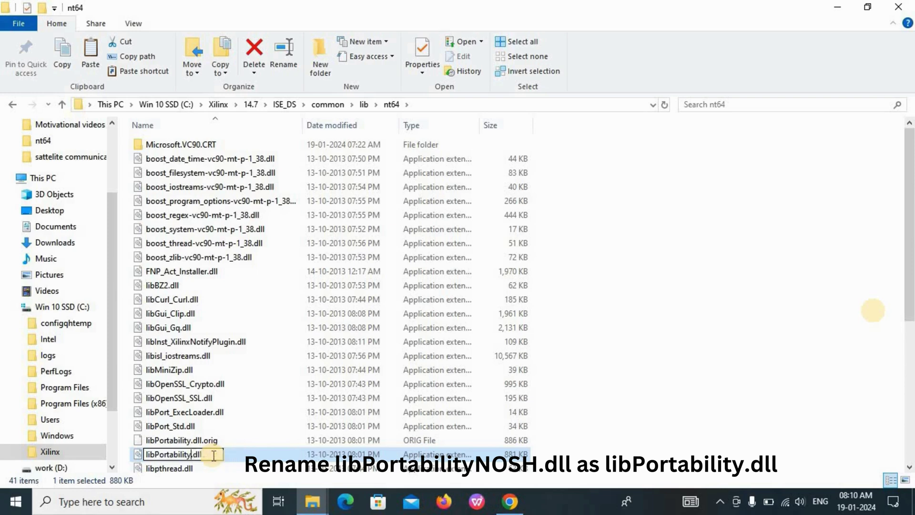
{"action": "key", "text": "Return"}
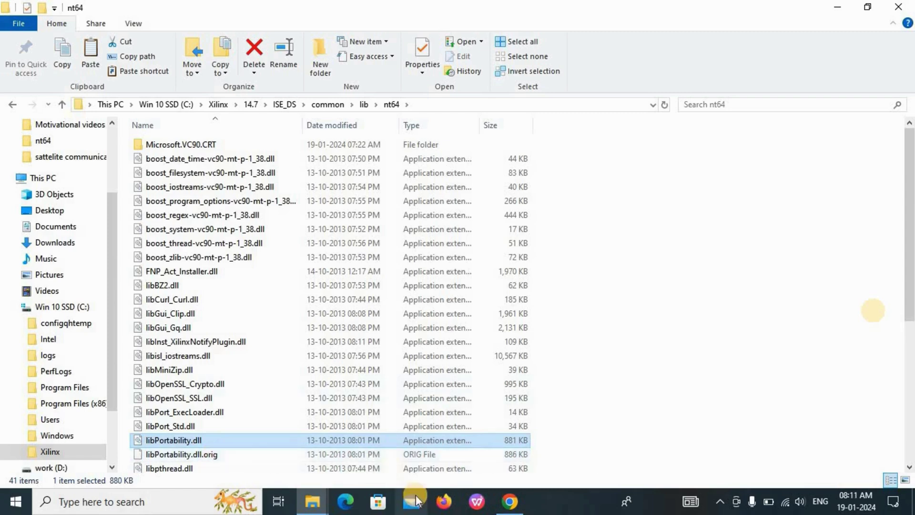
Search Google for xilinx licensing and open the Licensing Solution Center page, maximized.
{"action": "left_click", "coordinate": [509, 502]}
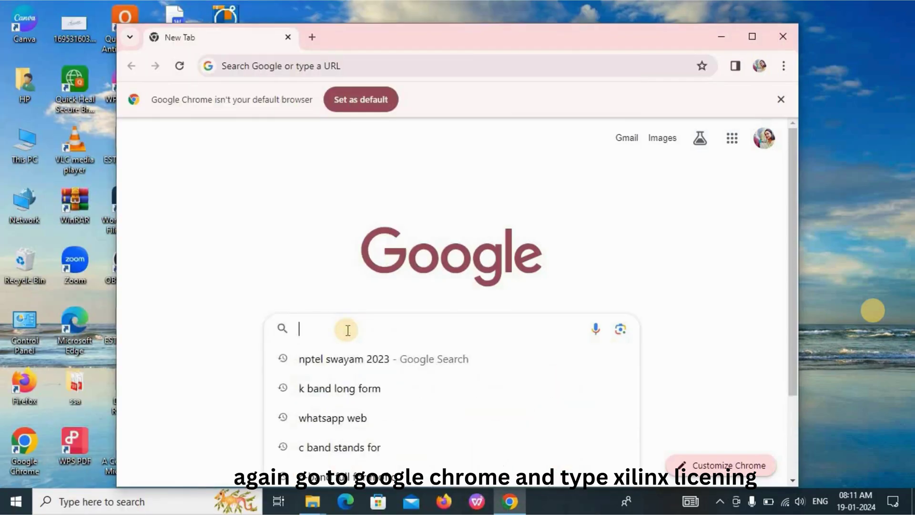
{"action": "type", "text": "xilinx licensing"}
{"action": "left_click", "coordinate": [381, 360]}
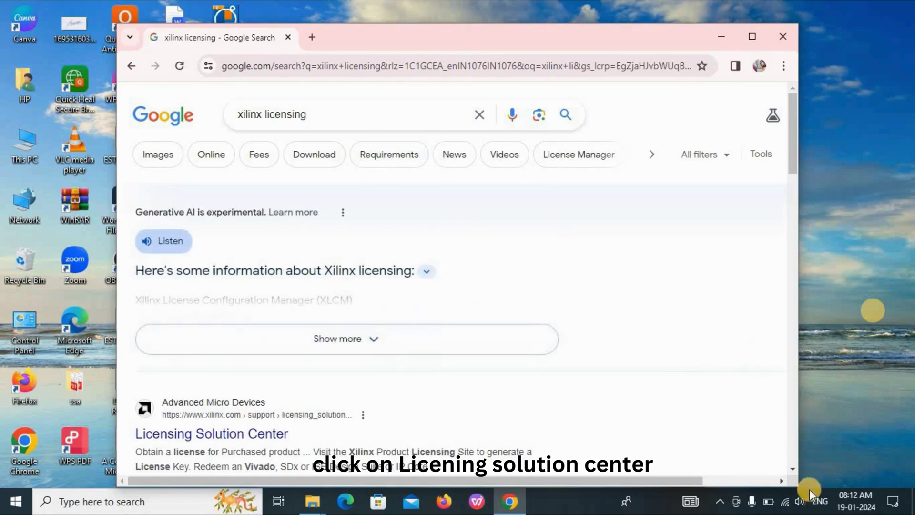
{"action": "left_click", "coordinate": [793, 469]}
{"action": "left_click_drag", "start_coordinate": [794, 467], "coordinate": [793, 468]}
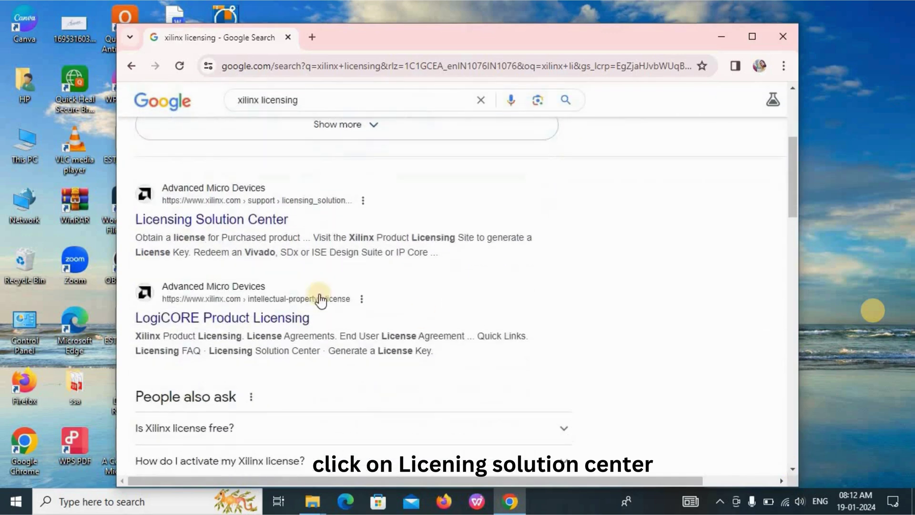
{"action": "left_click", "coordinate": [268, 221]}
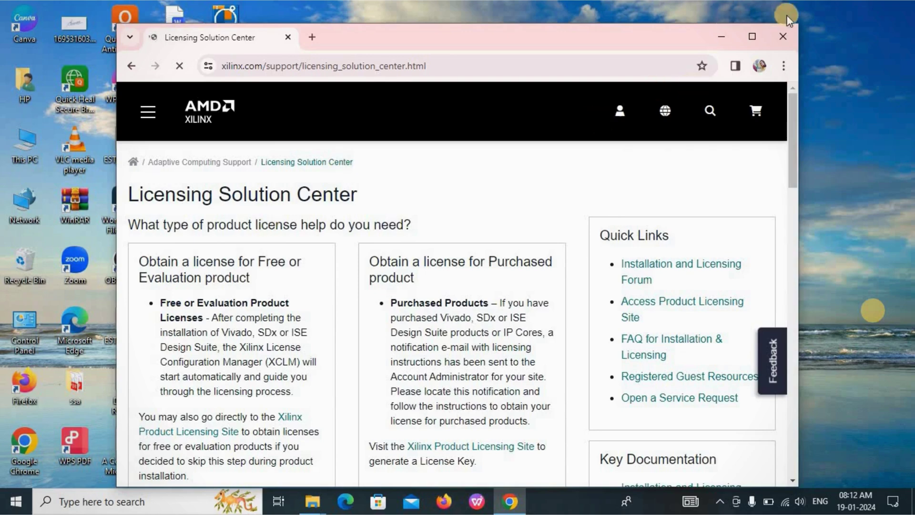
{"action": "left_click", "coordinate": [754, 35]}
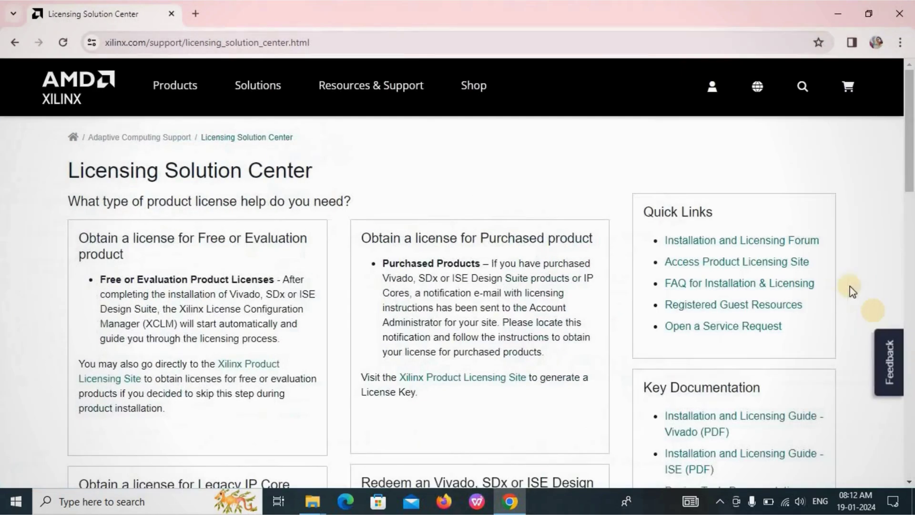
Sign in to the Xilinx Product Licensing Site and submit the name and address verification form.
{"action": "left_click", "coordinate": [262, 371]}
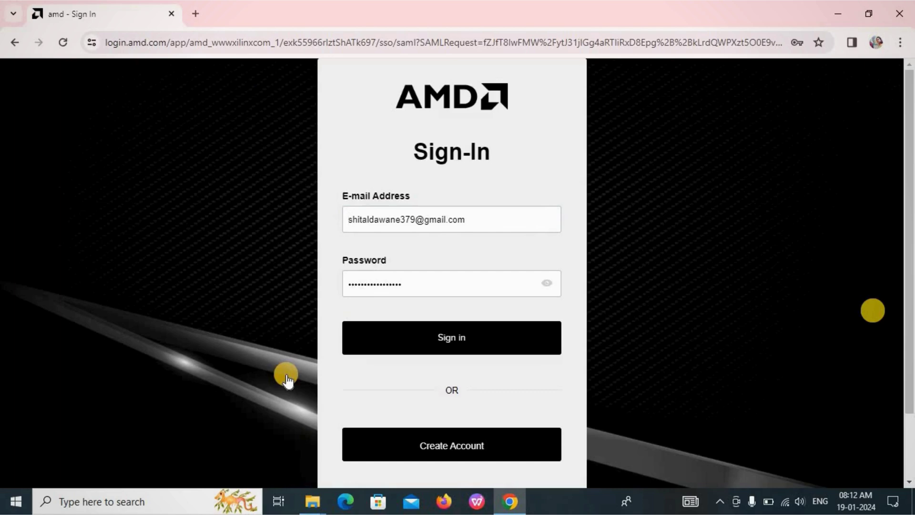
{"action": "key", "text": "Return"}
{"action": "left_click", "coordinate": [416, 340]}
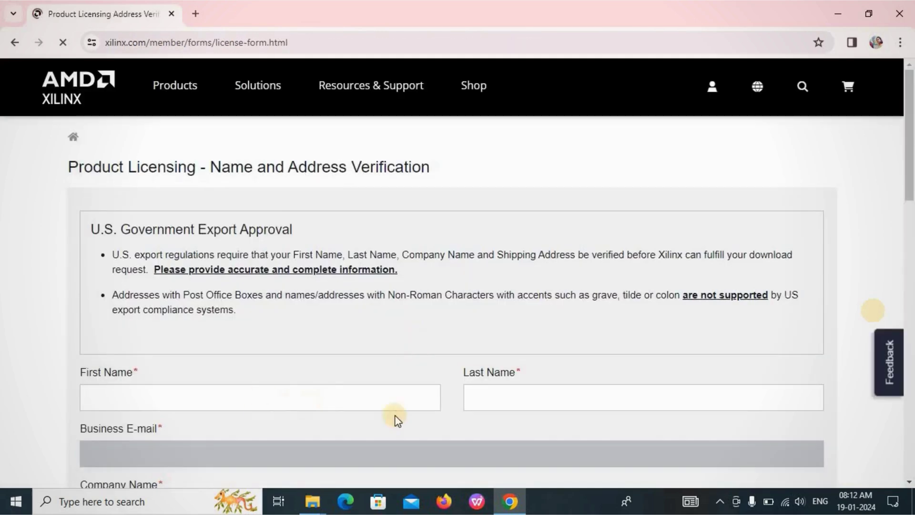
{"action": "left_click_drag", "start_coordinate": [910, 188], "coordinate": [910, 295]}
{"action": "scroll", "coordinate": [268, 339], "scroll_direction": "down", "scroll_amount": 5}
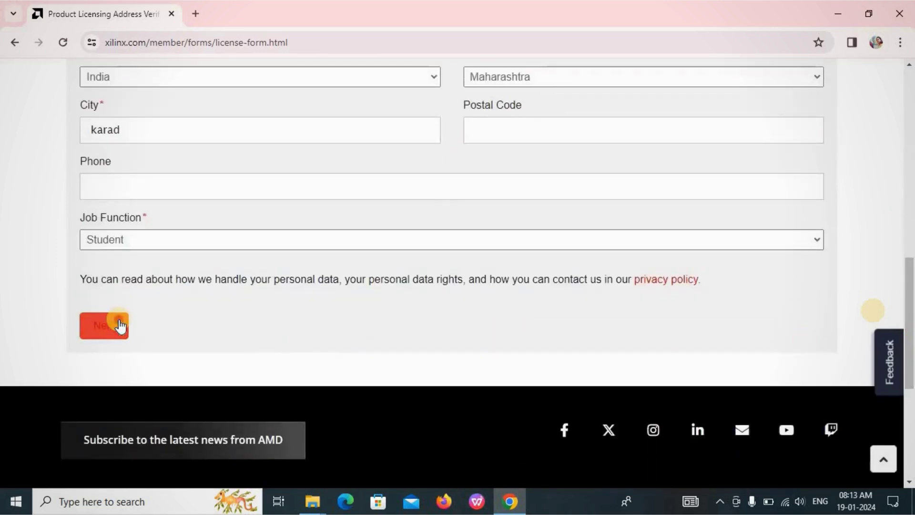
{"action": "left_click", "coordinate": [119, 318]}
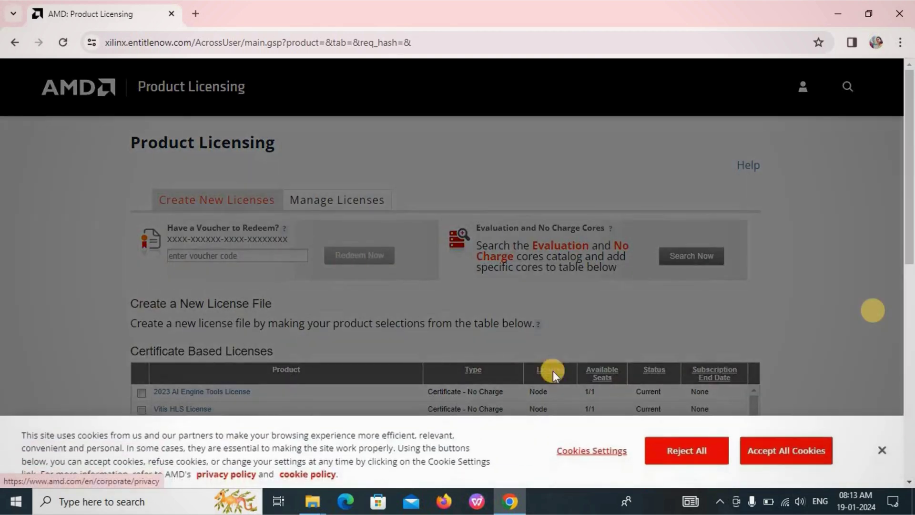
Select the ISE WebPACK License and start a node-locked license request.
{"action": "left_click", "coordinate": [881, 455]}
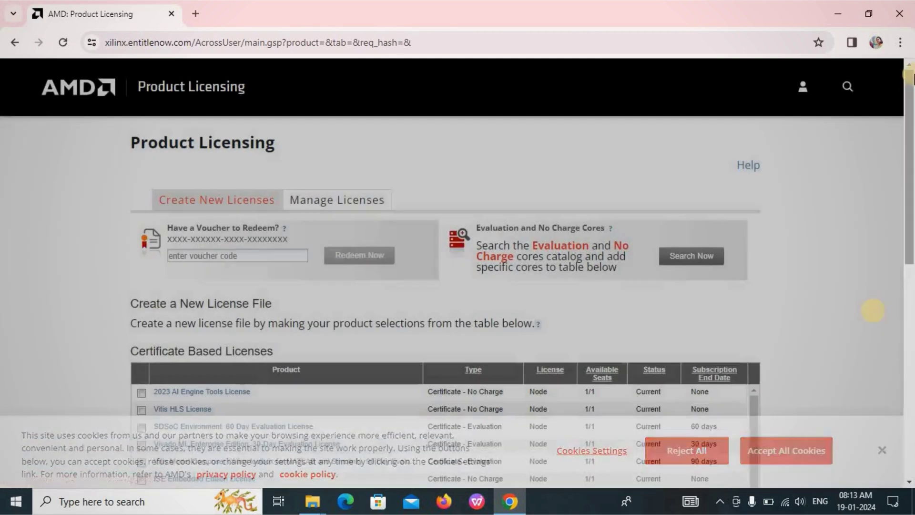
{"action": "left_click_drag", "start_coordinate": [909, 115], "coordinate": [911, 171]}
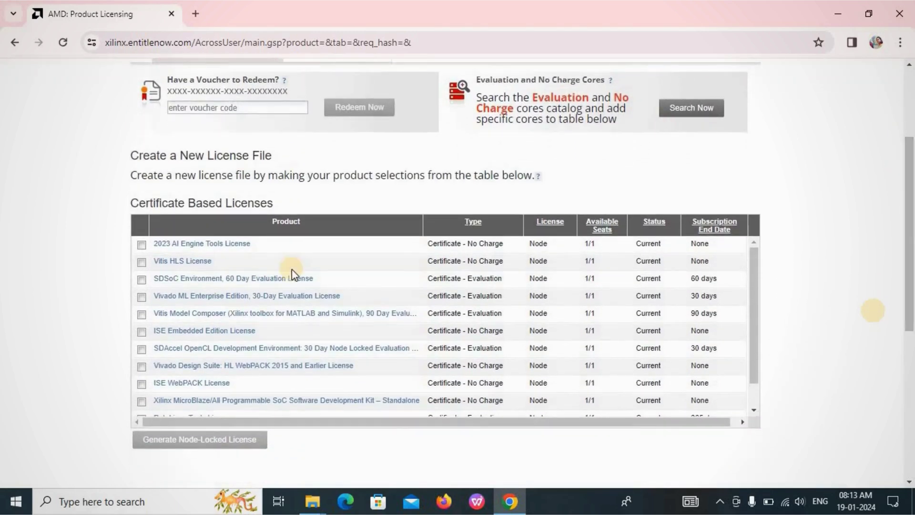
{"action": "left_click", "coordinate": [144, 386]}
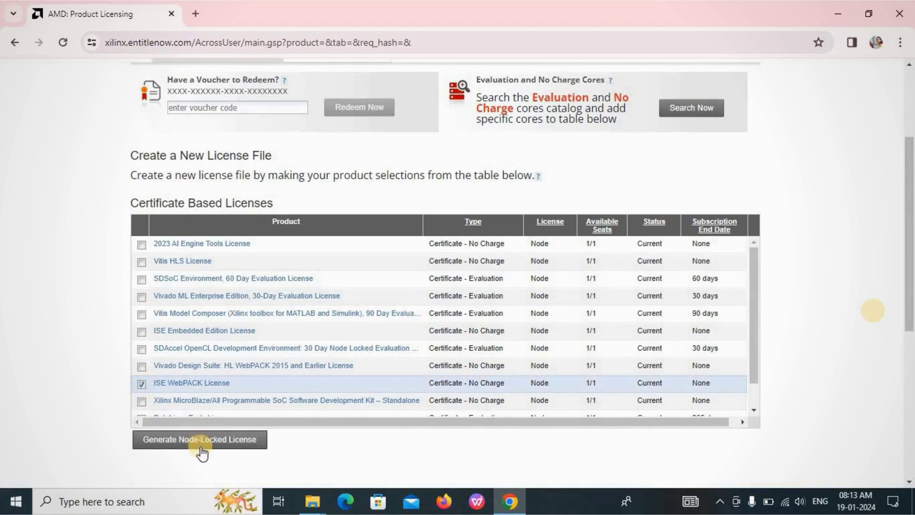
{"action": "left_click", "coordinate": [200, 439]}
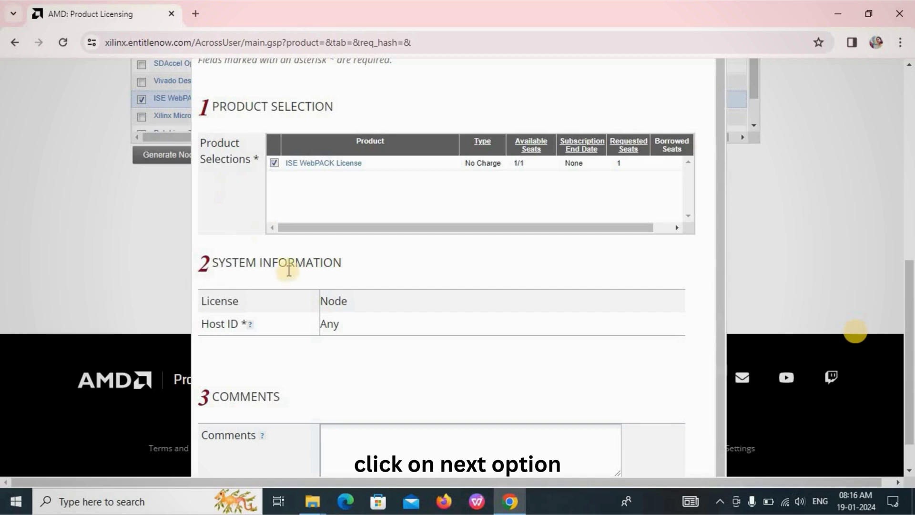
Review and submit the ISE WebPACK node-locked license request with Host ID Any.
{"action": "left_click", "coordinate": [239, 503]}
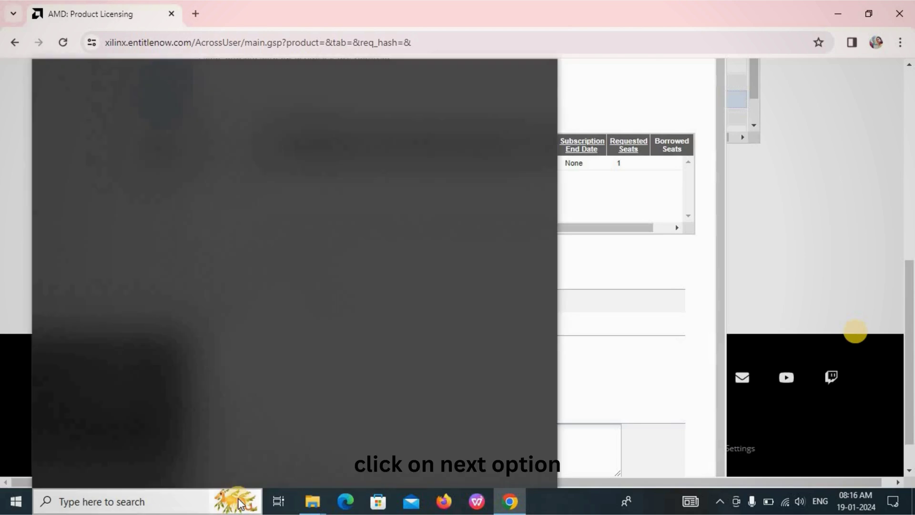
{"action": "left_click", "coordinate": [617, 398]}
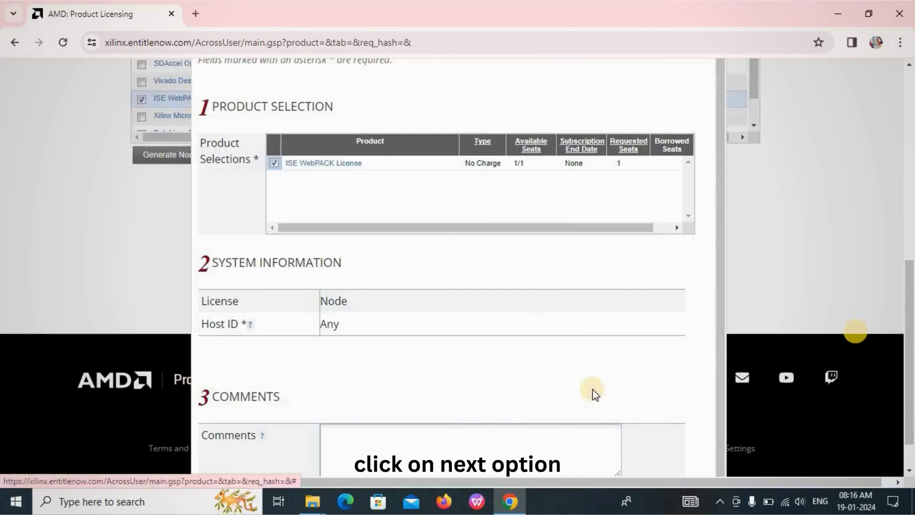
{"action": "double_click", "coordinate": [418, 372]}
{"action": "double_click", "coordinate": [327, 327]}
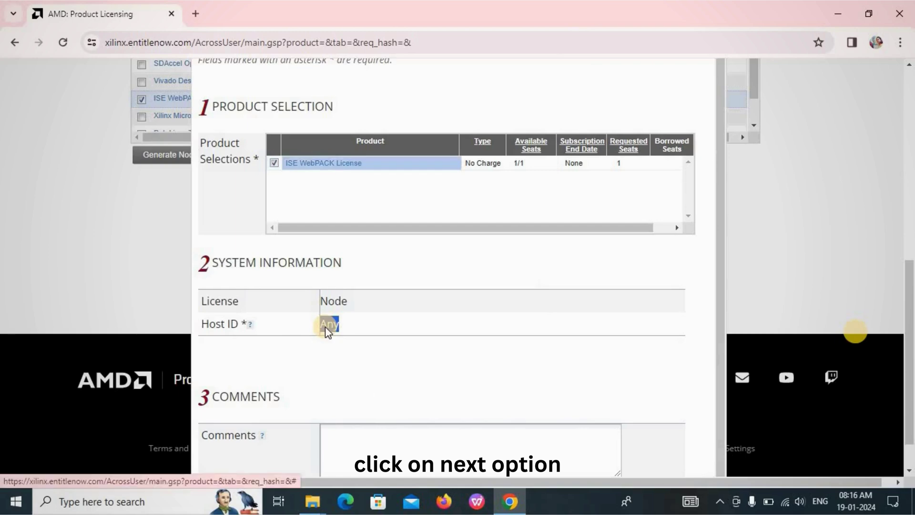
{"action": "key", "text": "Tab"}
{"action": "key", "text": "Tab"}
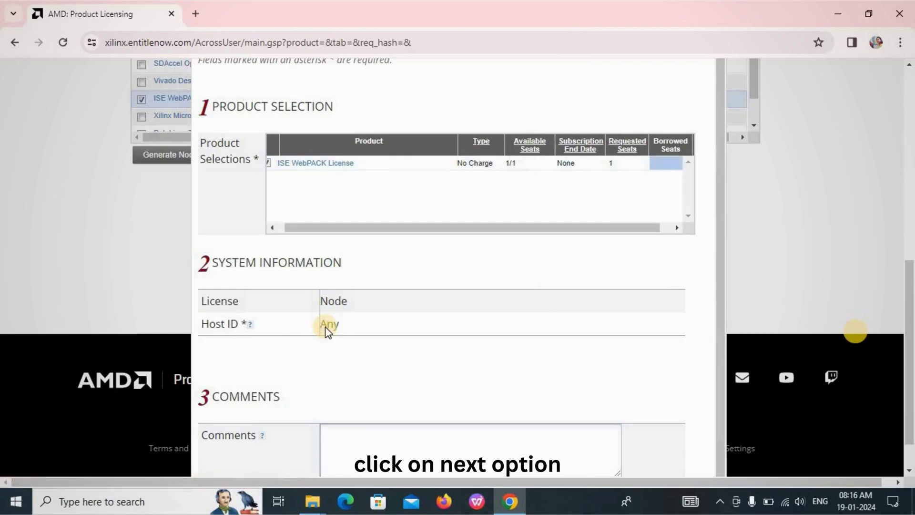
{"action": "key", "text": "Return"}
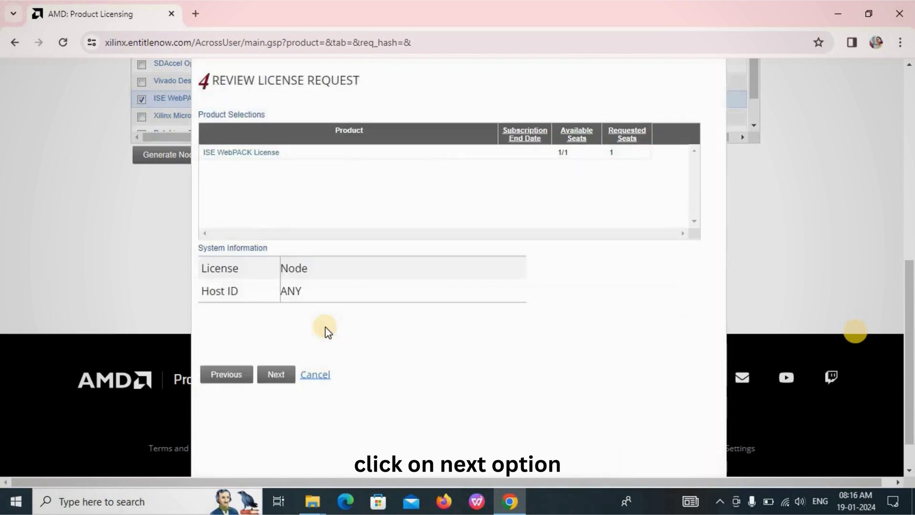
{"action": "left_click", "coordinate": [291, 367]}
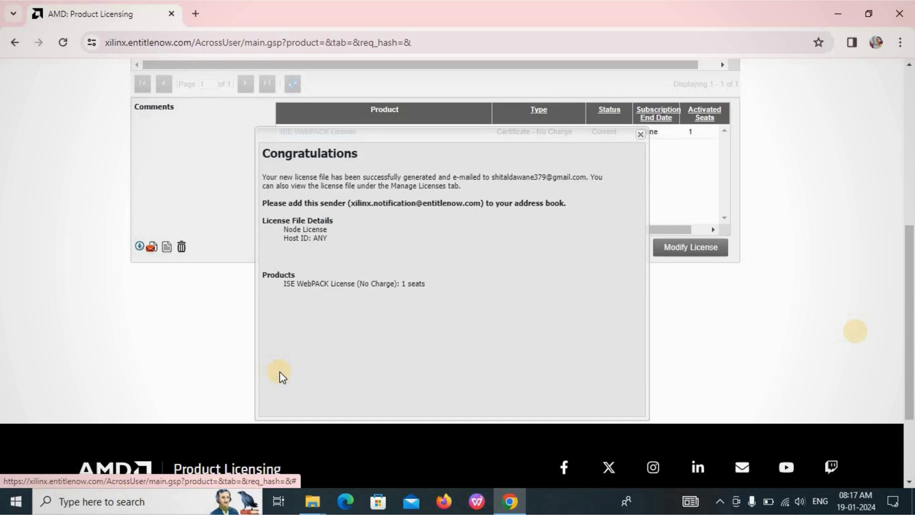
Download the Xilinx.lic attachment from the Xilinx license e-mail in Gmail, then show the desktop.
{"action": "left_click", "coordinate": [196, 15]}
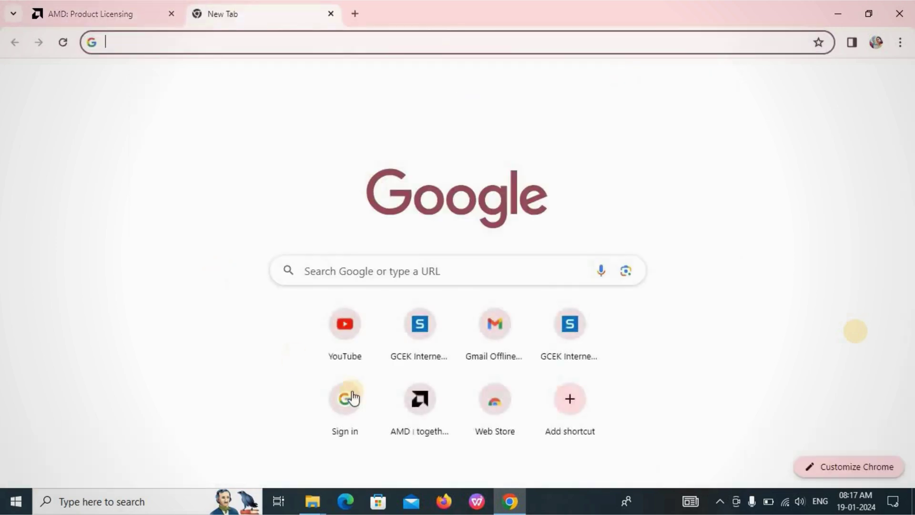
{"action": "left_click", "coordinate": [494, 350]}
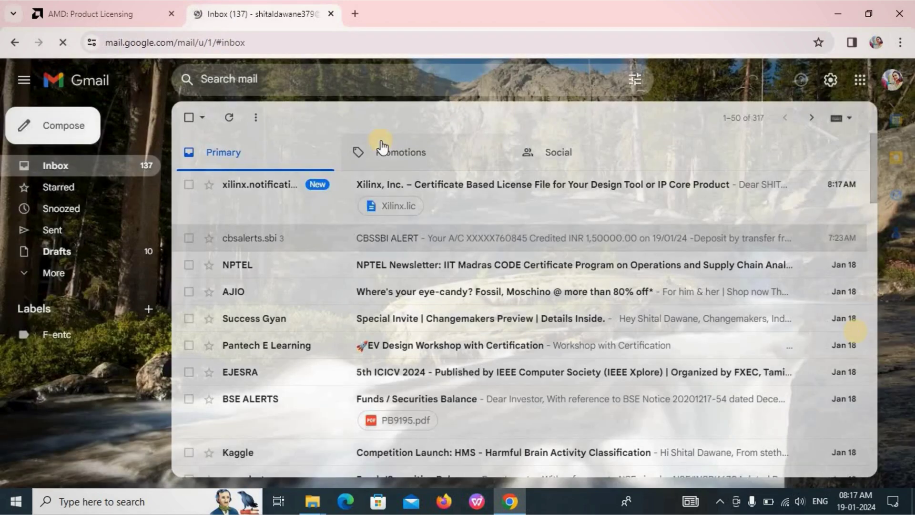
{"action": "left_click", "coordinate": [426, 190]}
{"action": "left_click_drag", "start_coordinate": [872, 224], "coordinate": [899, 429]}
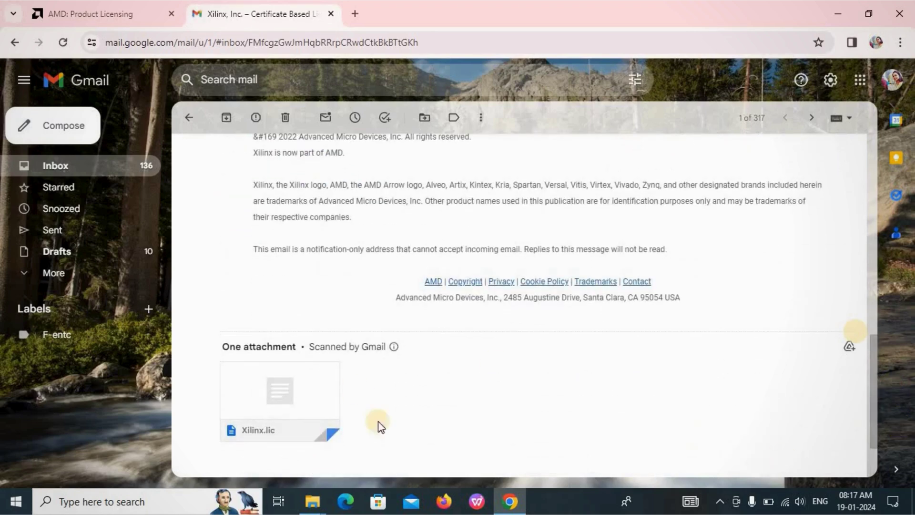
{"action": "left_click", "coordinate": [251, 423]}
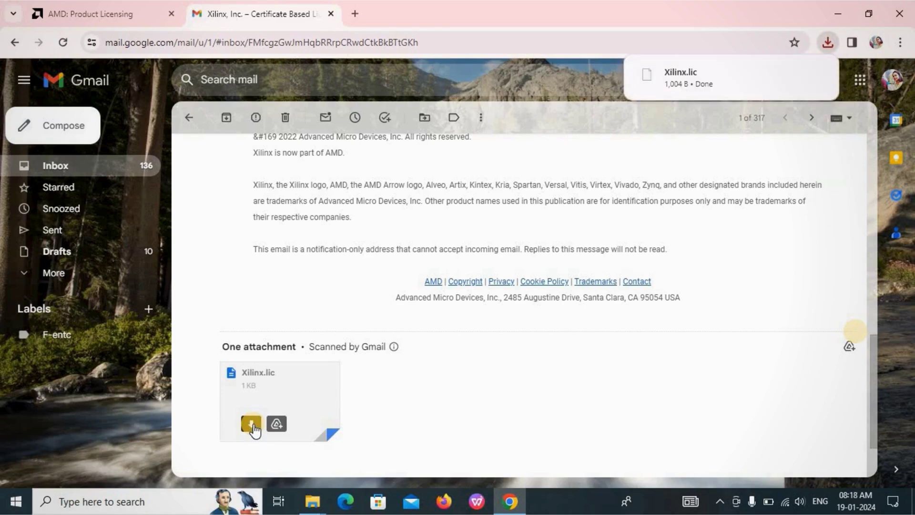
{"action": "mouse_move", "coordinate": [714, 71]}
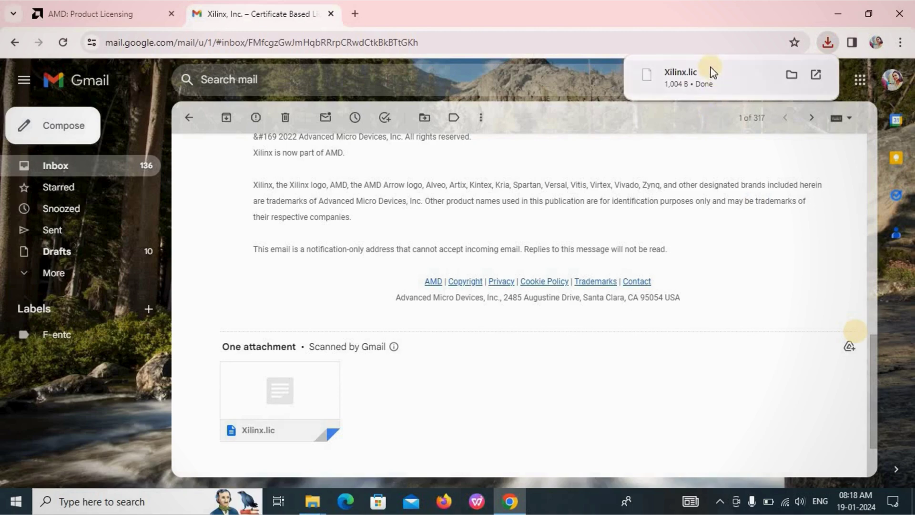
{"action": "key", "text": "super+d"}
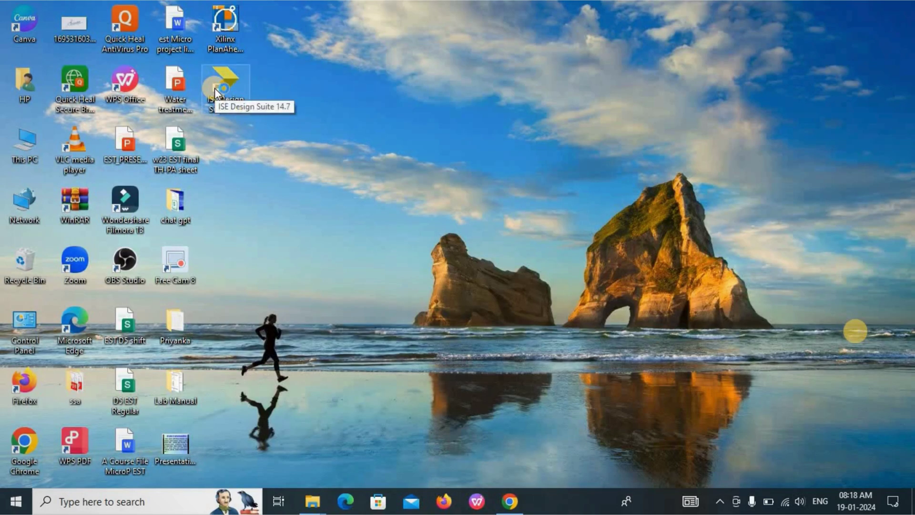
Launch ISE Design Suite 14.7, dismissing Tip of the Day and the missing-license error.
{"action": "double_click", "coordinate": [214, 88]}
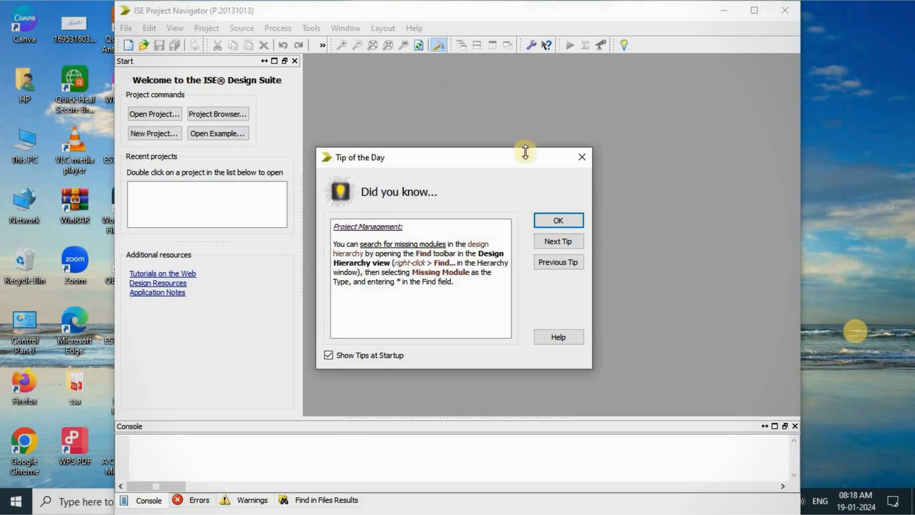
{"action": "left_click", "coordinate": [559, 219]}
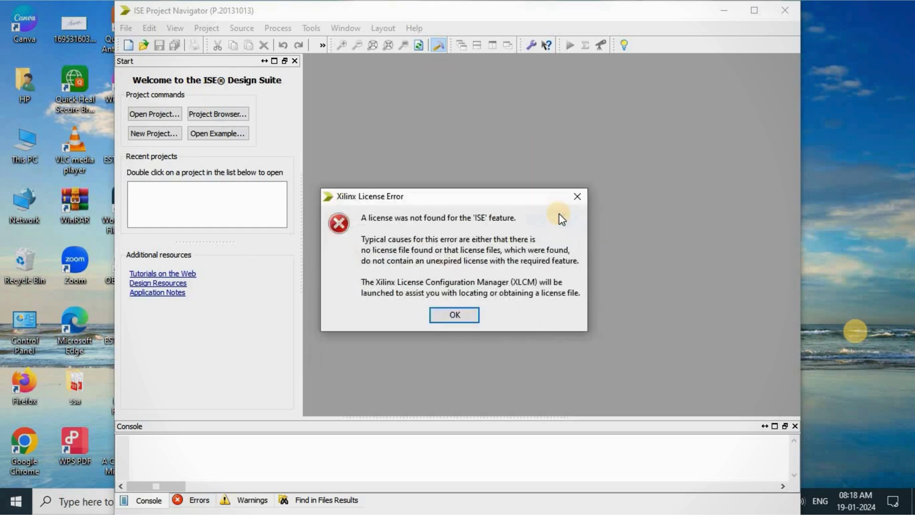
{"action": "left_click", "coordinate": [464, 313]}
{"action": "left_click", "coordinate": [269, 24]}
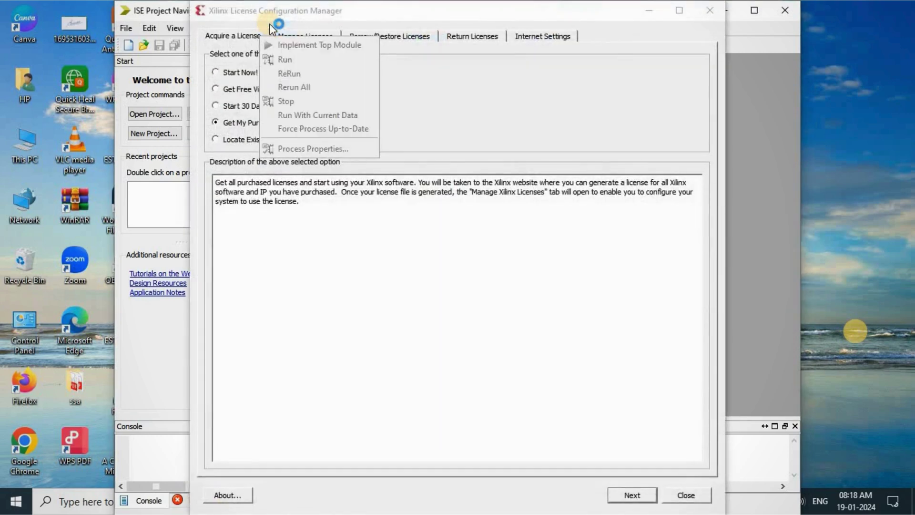
Load Downloads\Xilinx.lic as an existing license, then close the License Configuration Manager.
{"action": "left_click", "coordinate": [232, 140]}
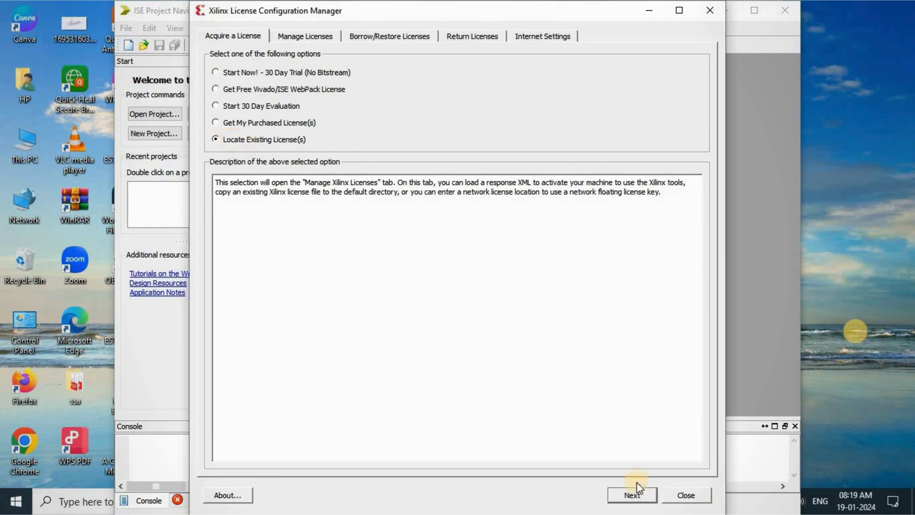
{"action": "left_click", "coordinate": [630, 492]}
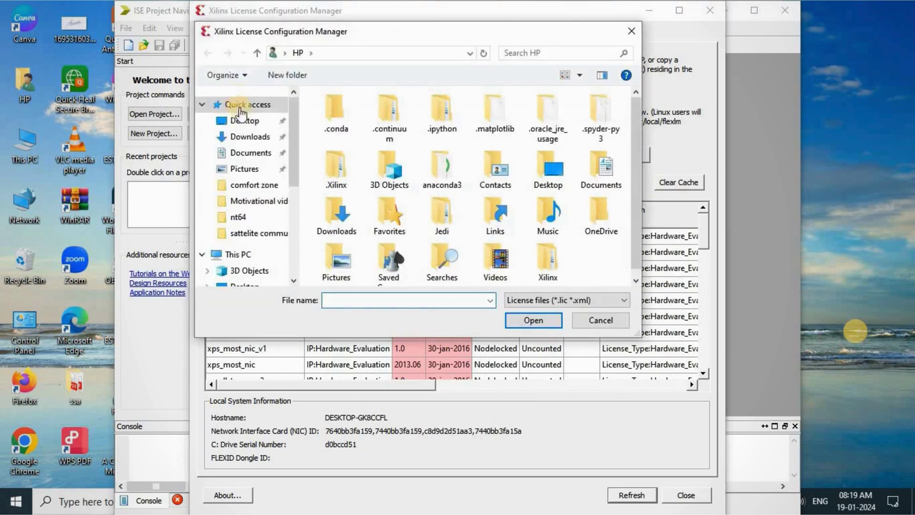
{"action": "left_click", "coordinate": [251, 138]}
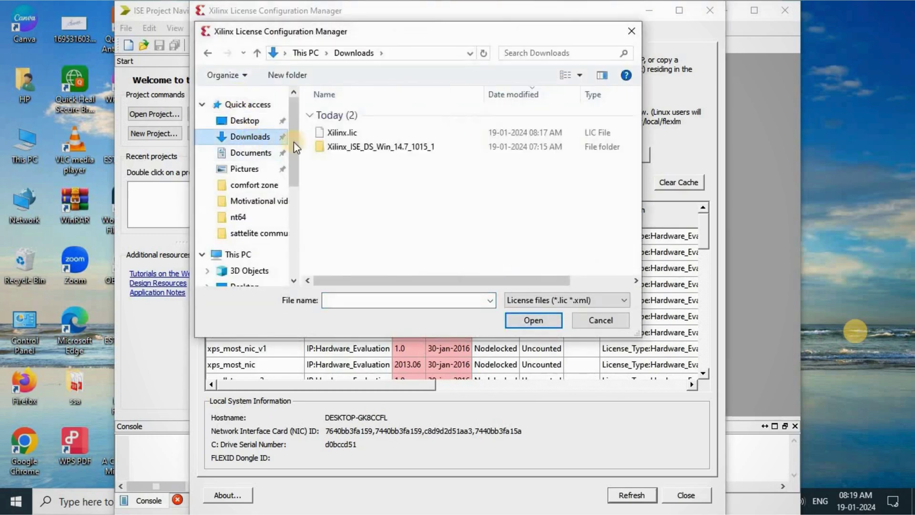
{"action": "left_click", "coordinate": [354, 133]}
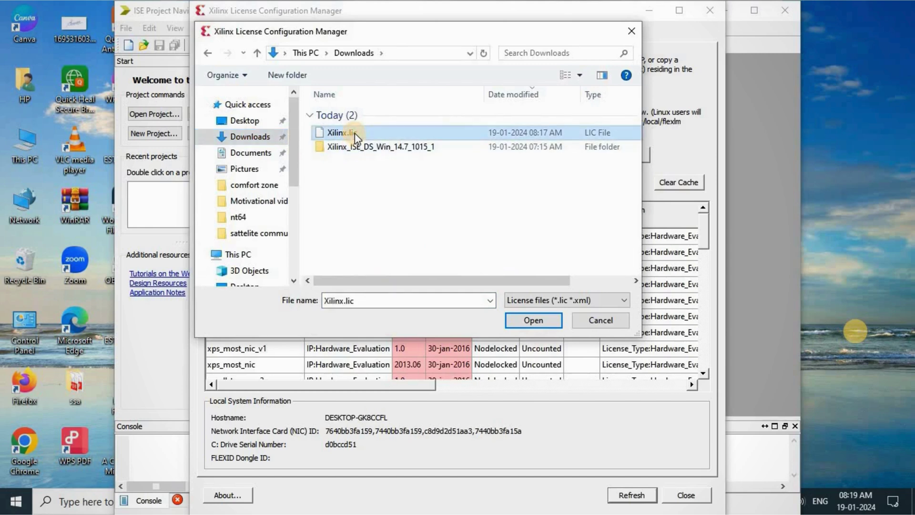
{"action": "left_click", "coordinate": [527, 318]}
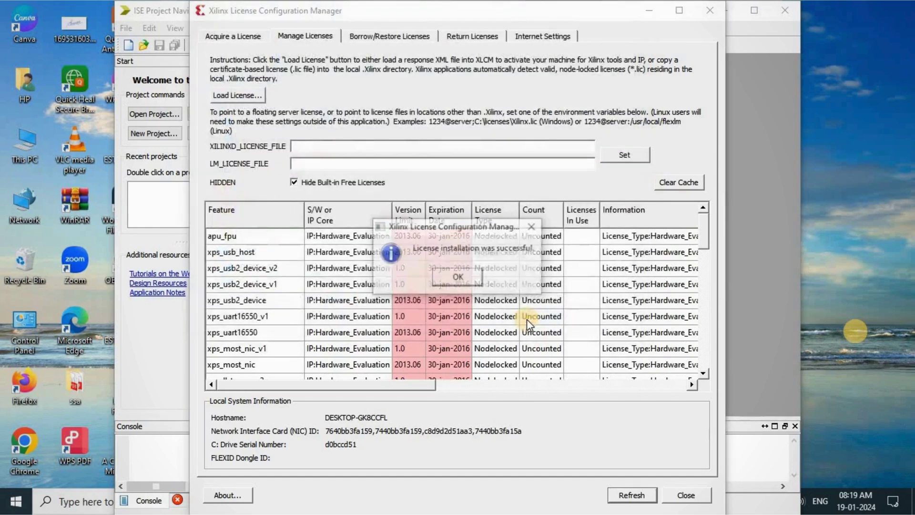
{"action": "left_click", "coordinate": [469, 277]}
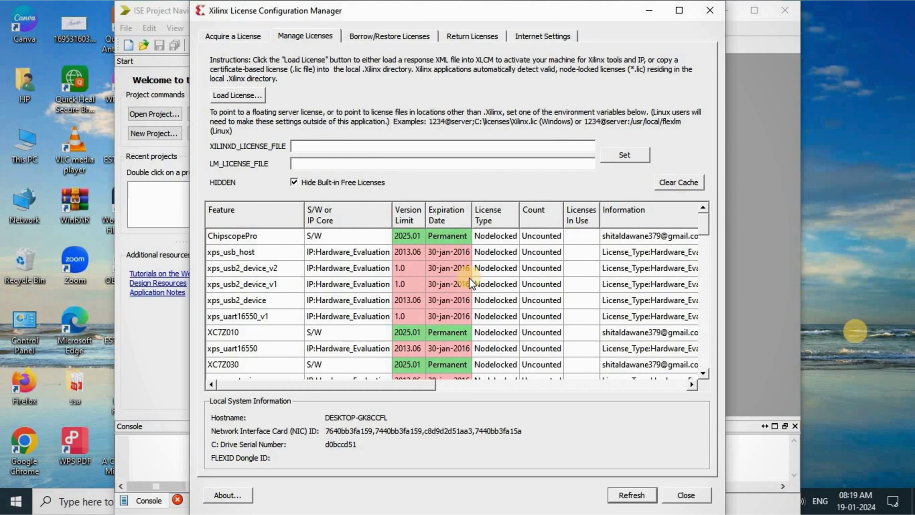
{"action": "left_click", "coordinate": [686, 495]}
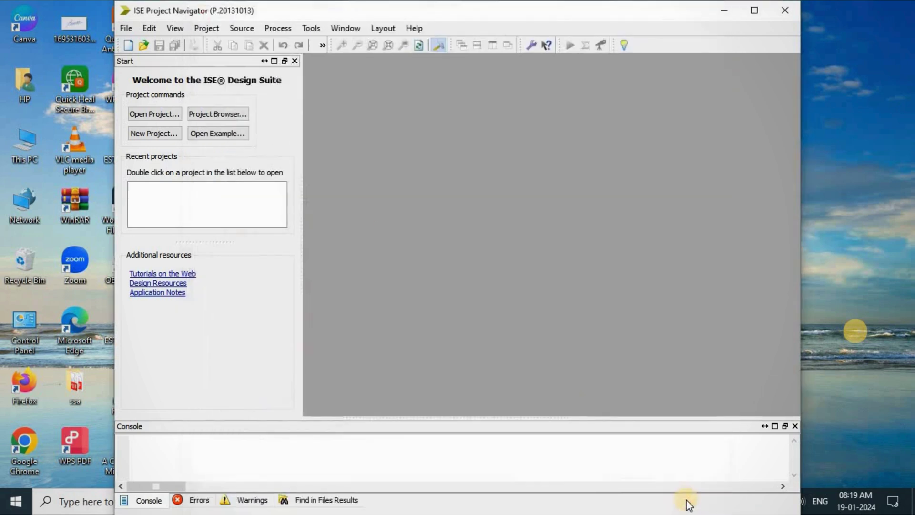